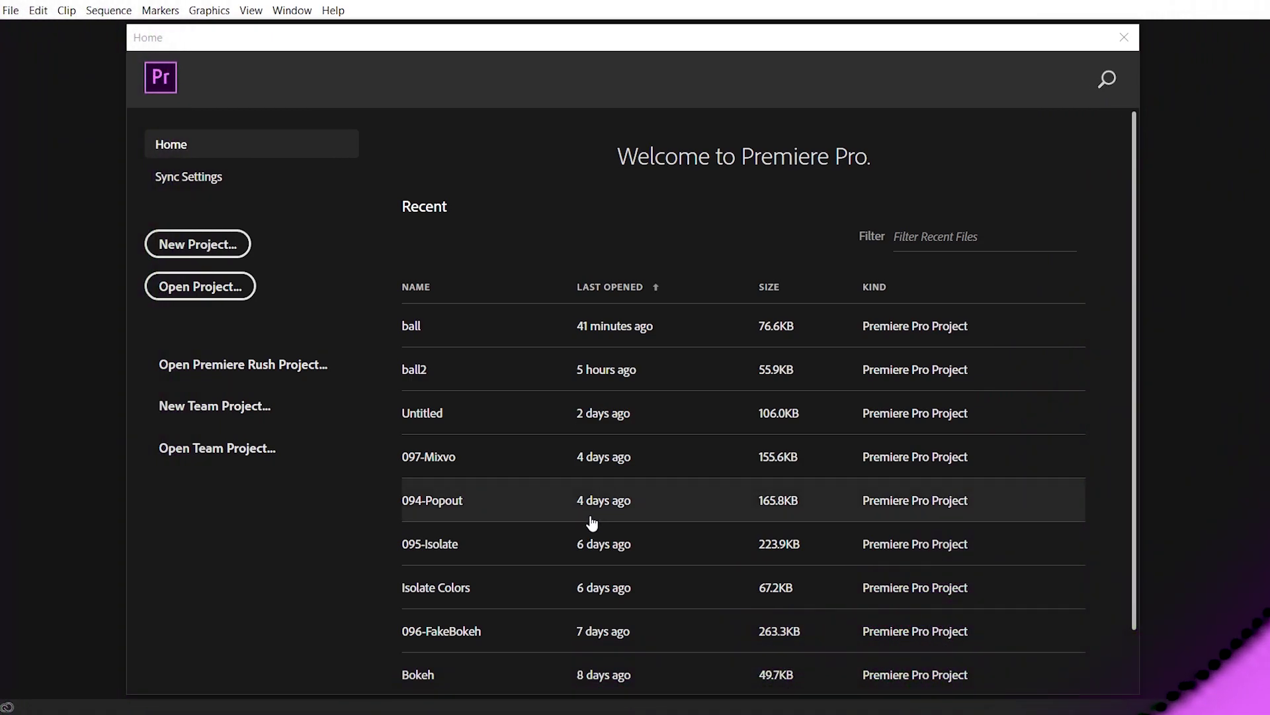
Step: Create a new project named TrackMatte and switch to the Editing workspace
{"action": "left_click", "coordinate": [221, 252]}
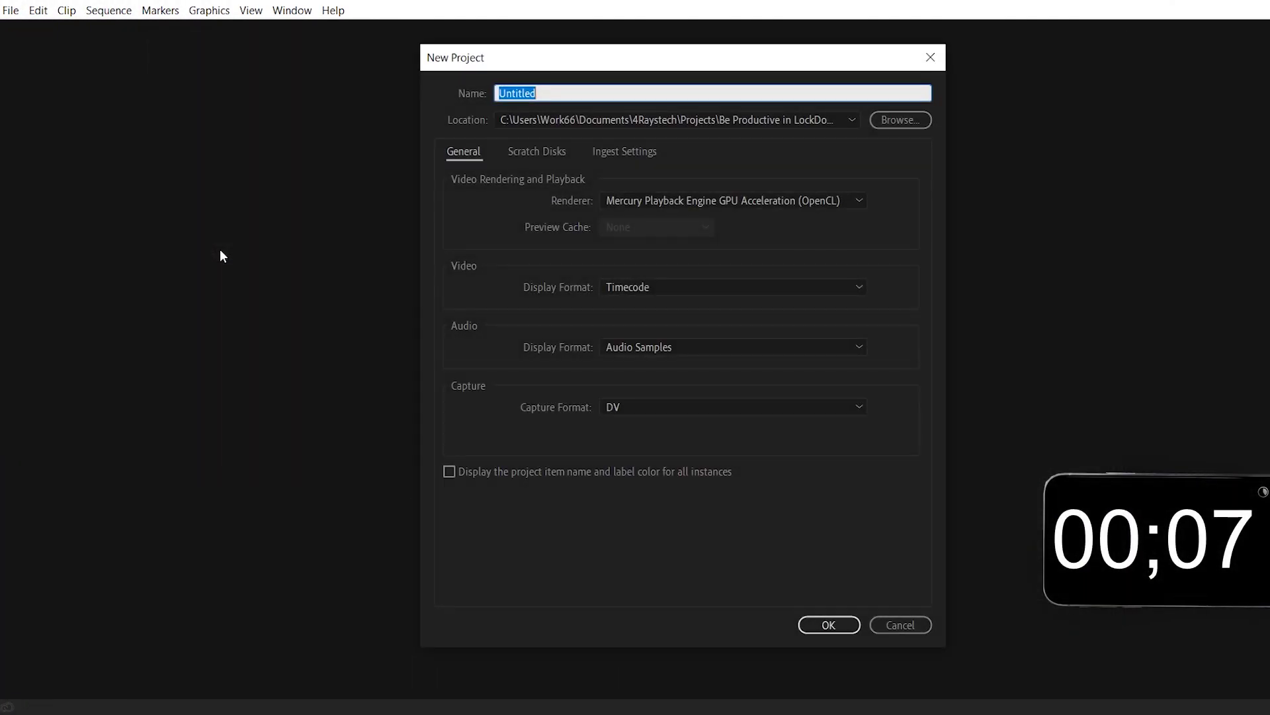
{"action": "type", "text": "TrackMatte"}
{"action": "key", "text": "Return"}
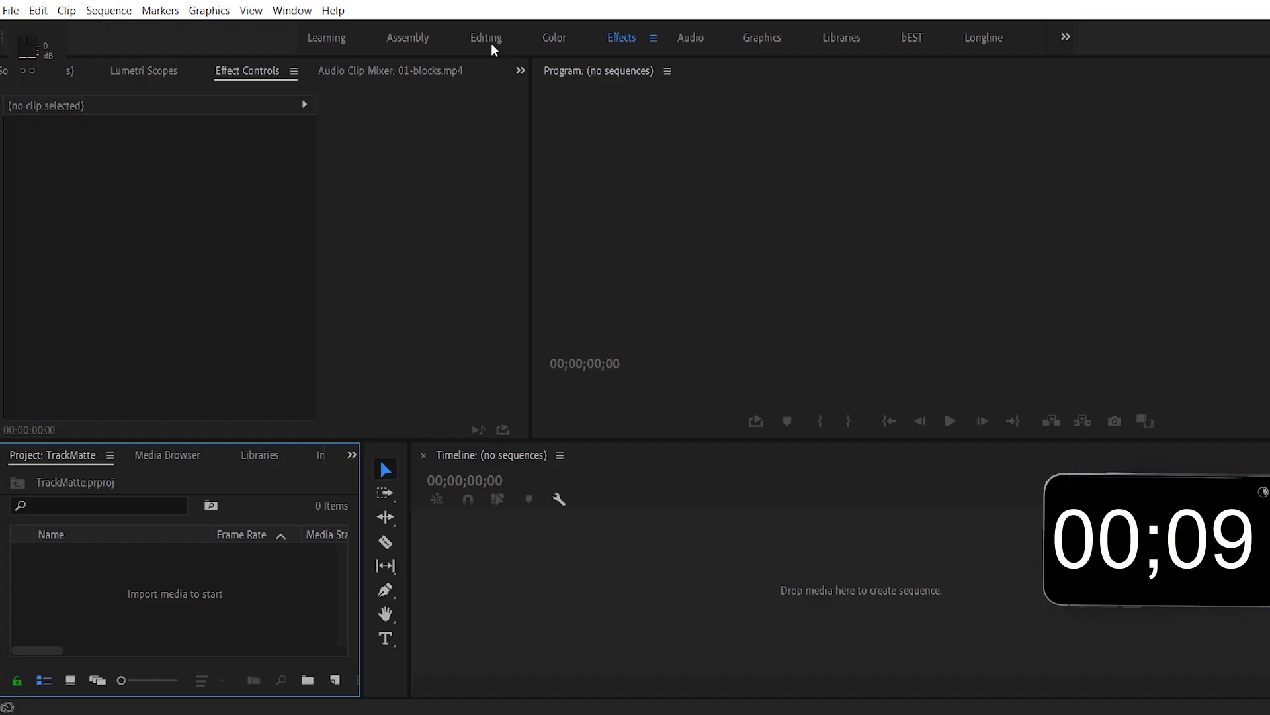
{"action": "left_click", "coordinate": [491, 42]}
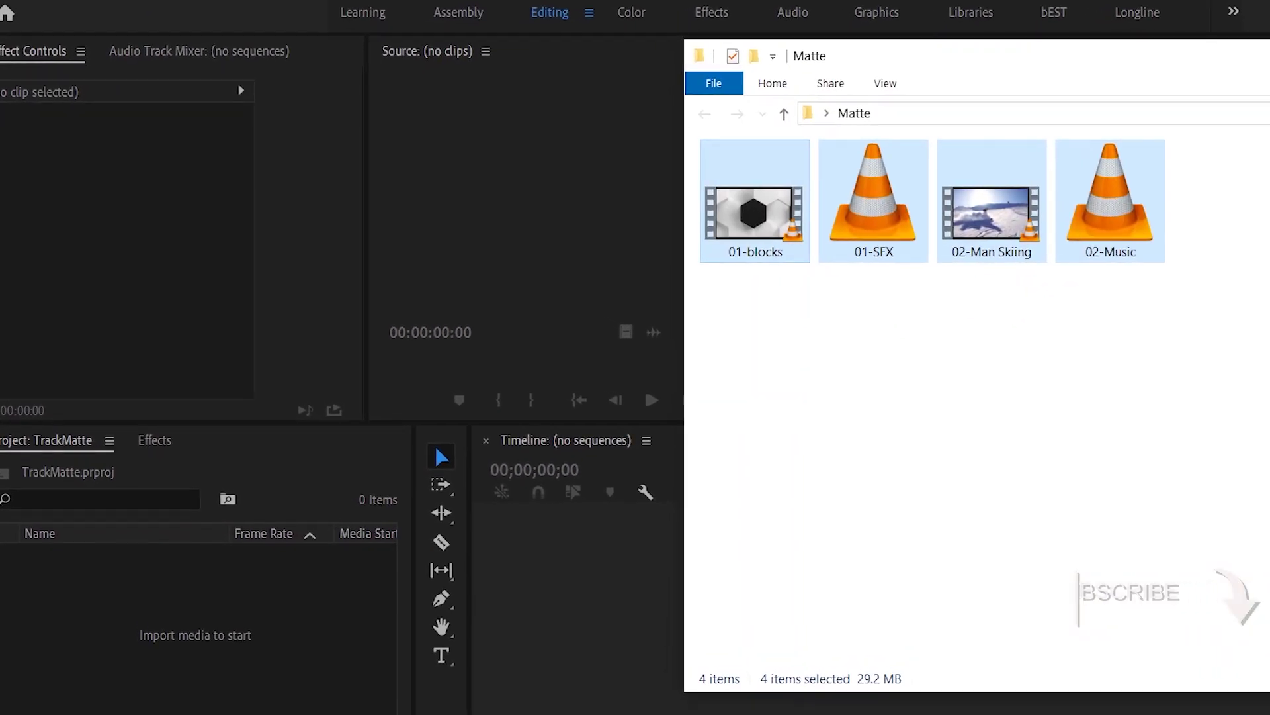
Step: Import 01-blocks.mp4, 02-Man Skiing.mp4, 01-SFX.wav and 02-Music.wav into the project
{"action": "left_click_drag", "start_coordinate": [1219, 329], "coordinate": [741, 143]}
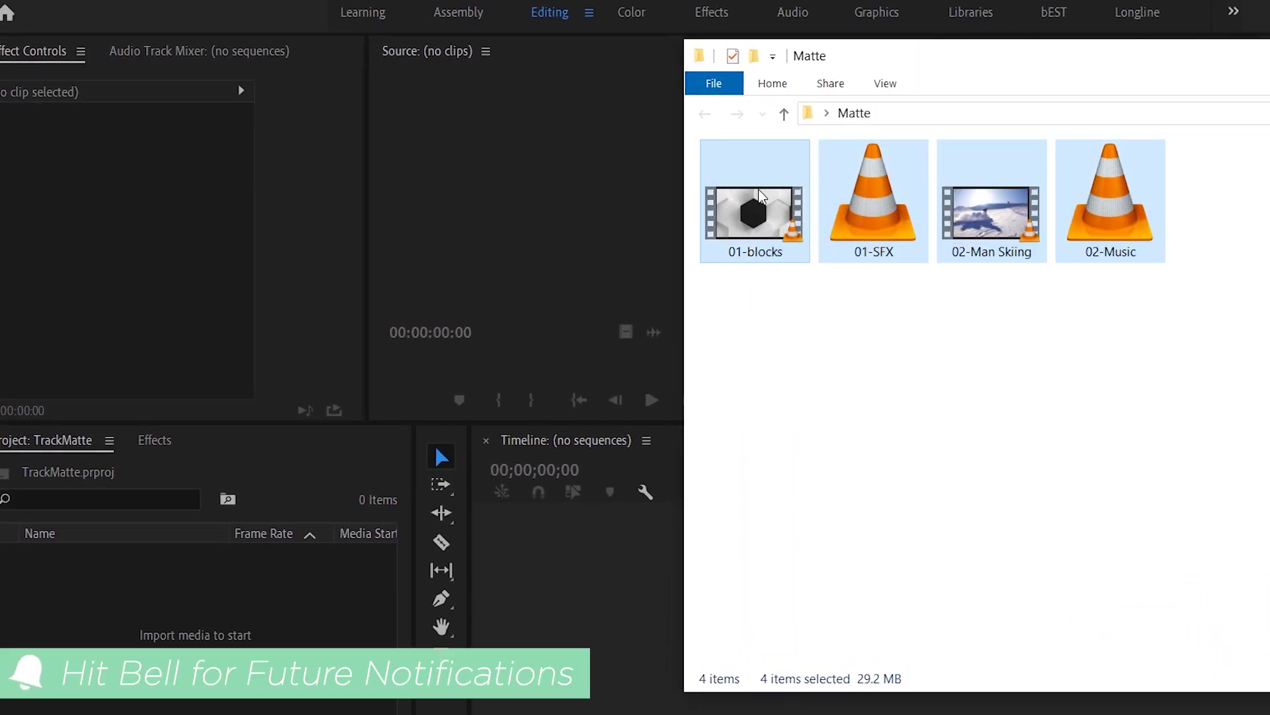
{"action": "left_click_drag", "start_coordinate": [762, 198], "coordinate": [154, 573]}
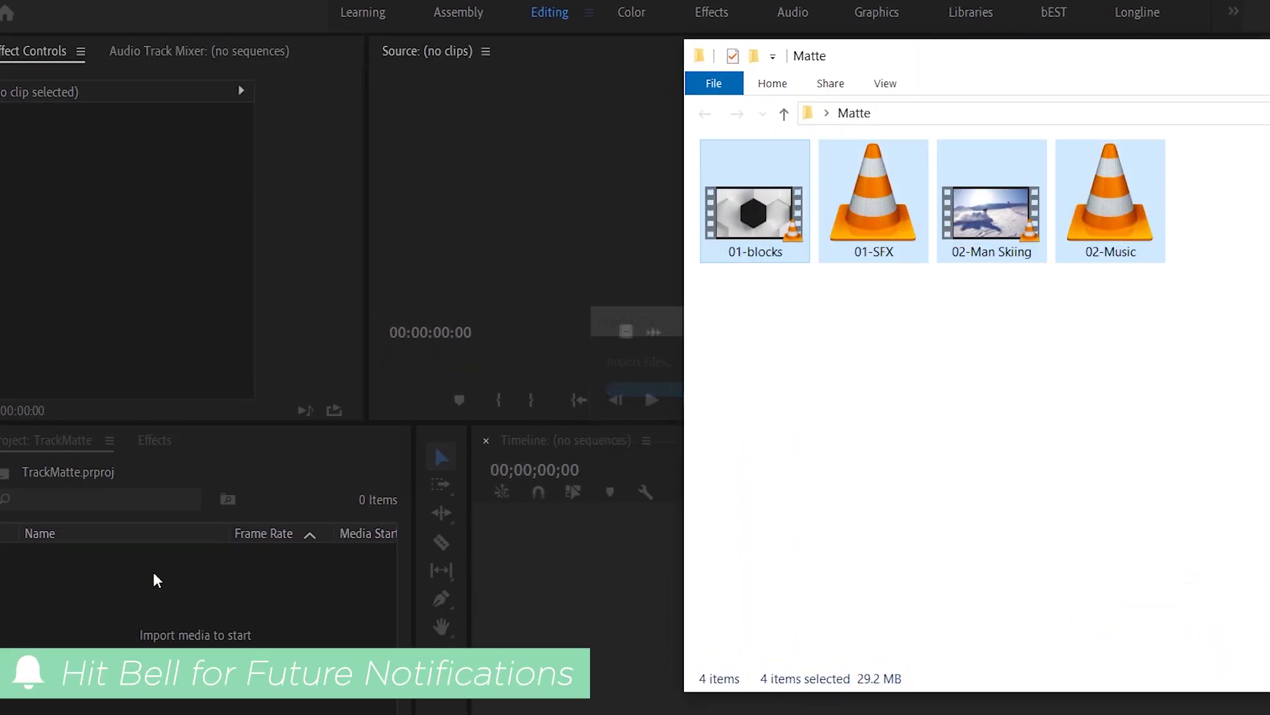
{"action": "left_click", "coordinate": [137, 653]}
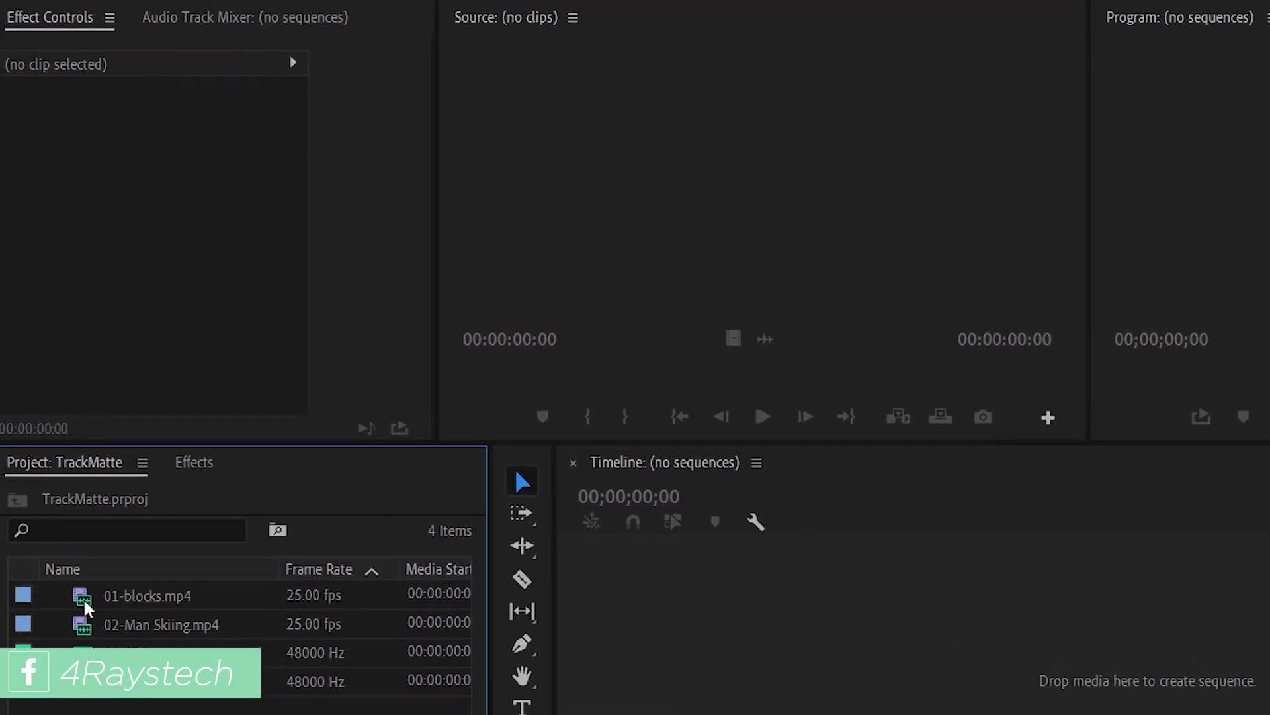
Step: Preview 01-blocks.mp4 at Fit zoom in the Source monitor, then play the other clips
{"action": "double_click", "coordinate": [58, 558]}
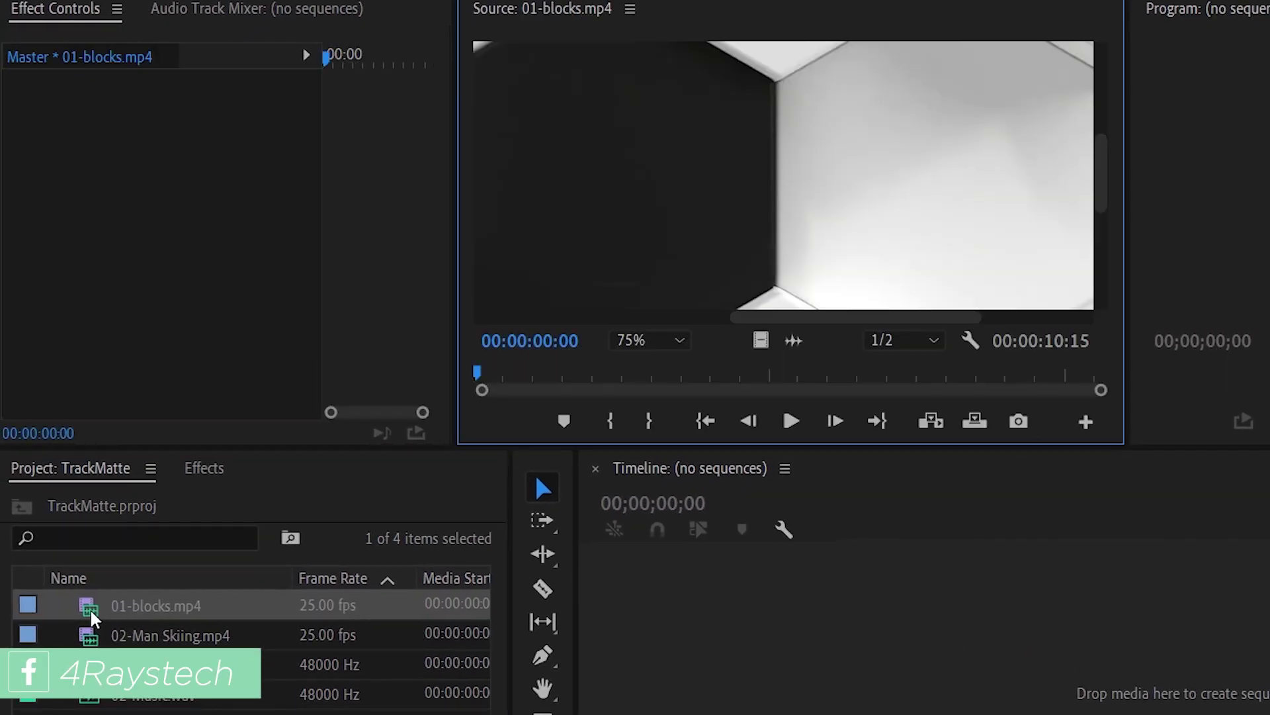
{"action": "left_click", "coordinate": [672, 343]}
{"action": "left_click", "coordinate": [645, 366]}
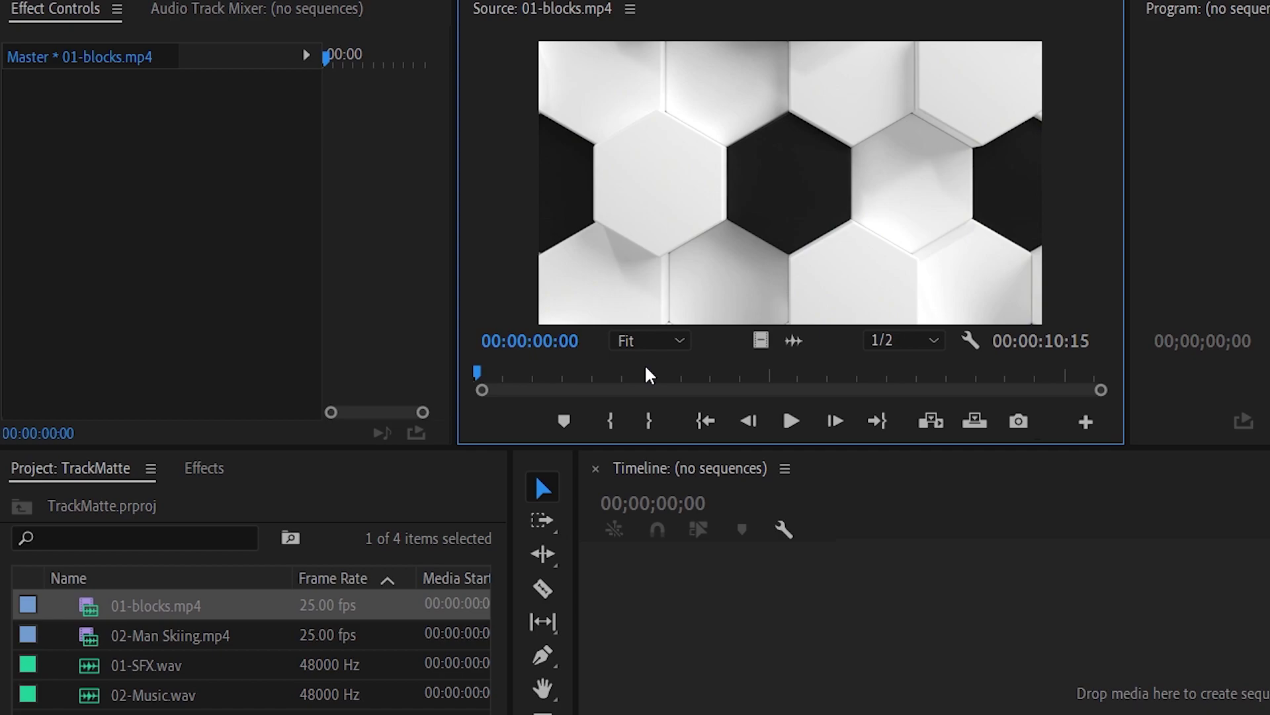
{"action": "left_click", "coordinate": [790, 422]}
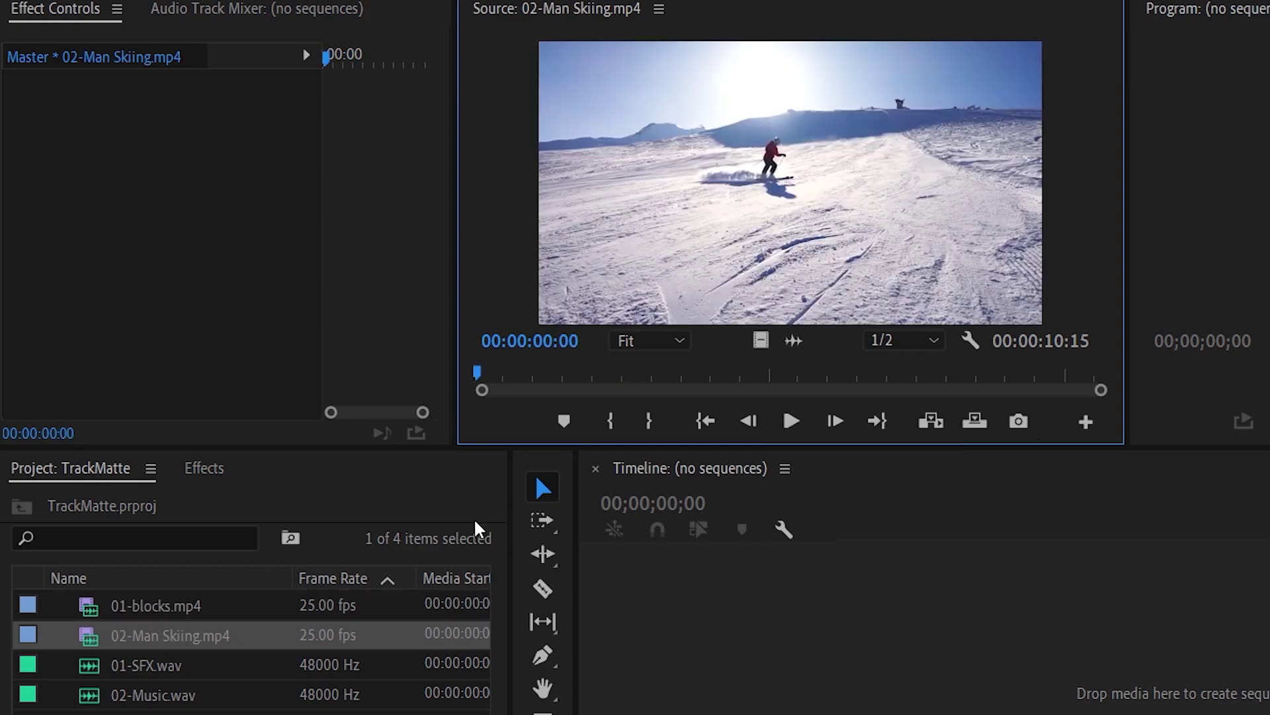
{"action": "left_click", "coordinate": [791, 421]}
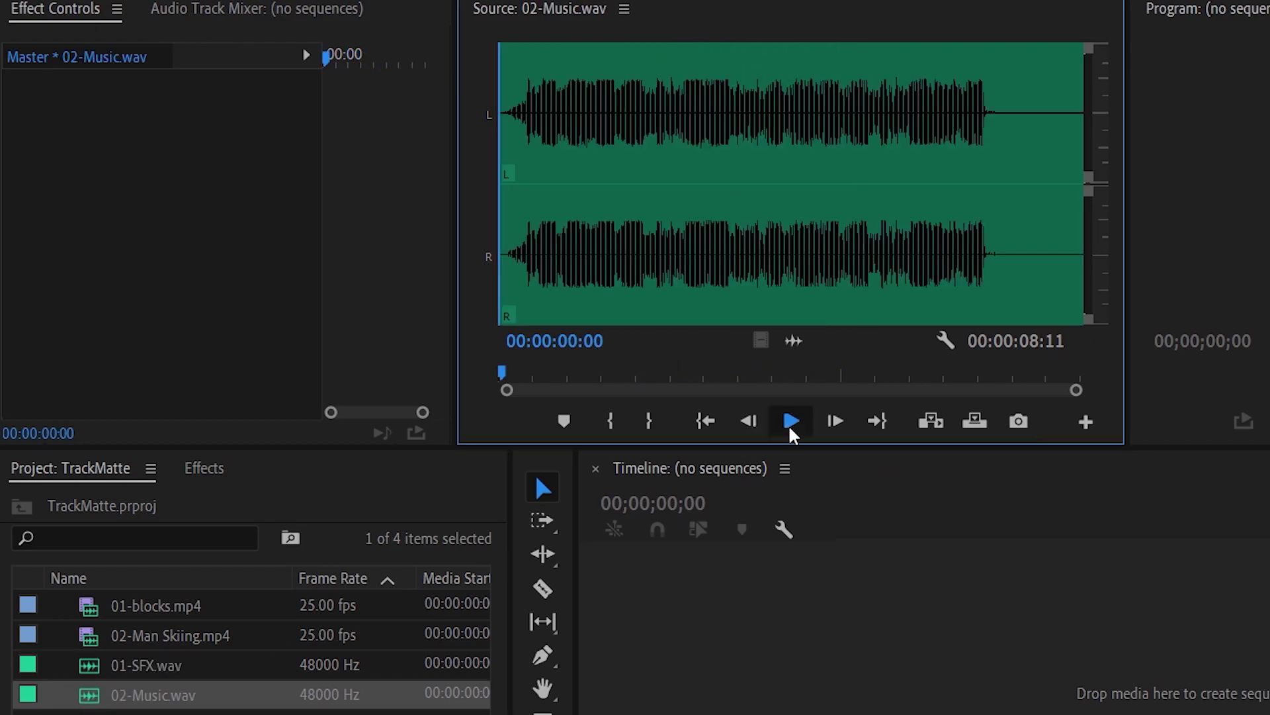
{"action": "left_click", "coordinate": [792, 431]}
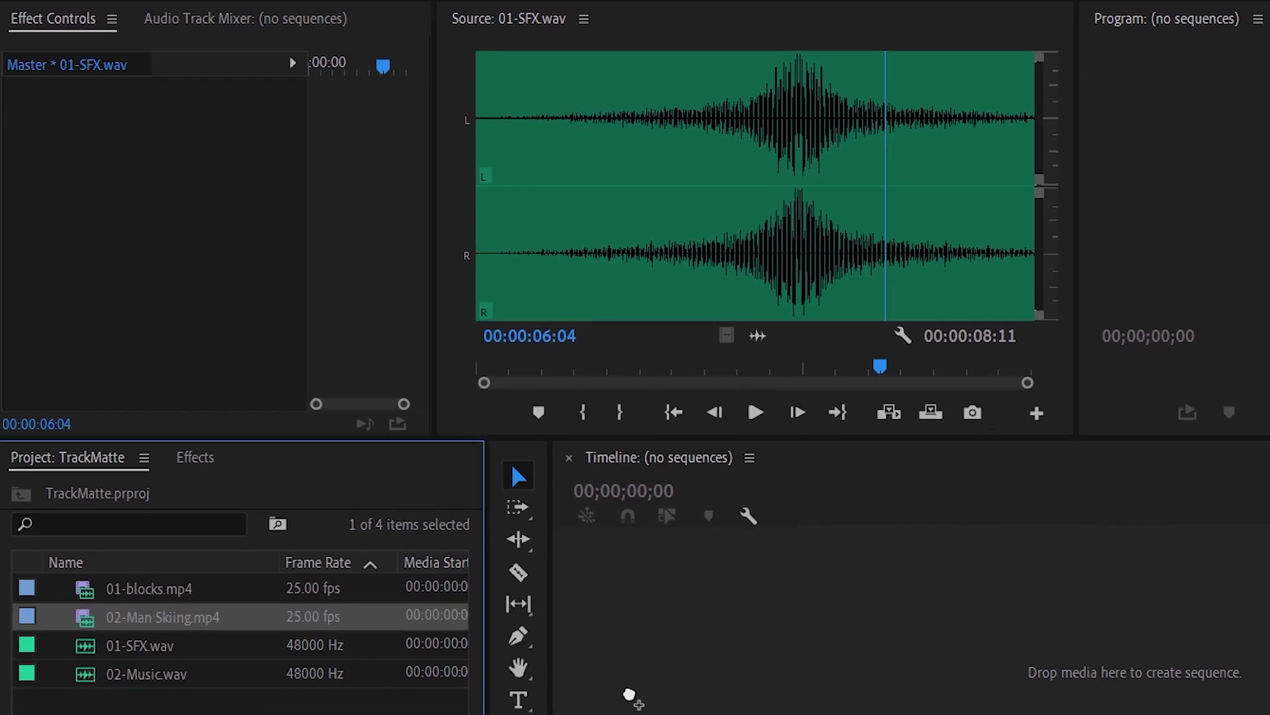
Step: Create a 02-Man Skiing sequence from the skiing clip and delete its unlinked audio
{"action": "left_click_drag", "start_coordinate": [473, 562], "coordinate": [474, 562]}
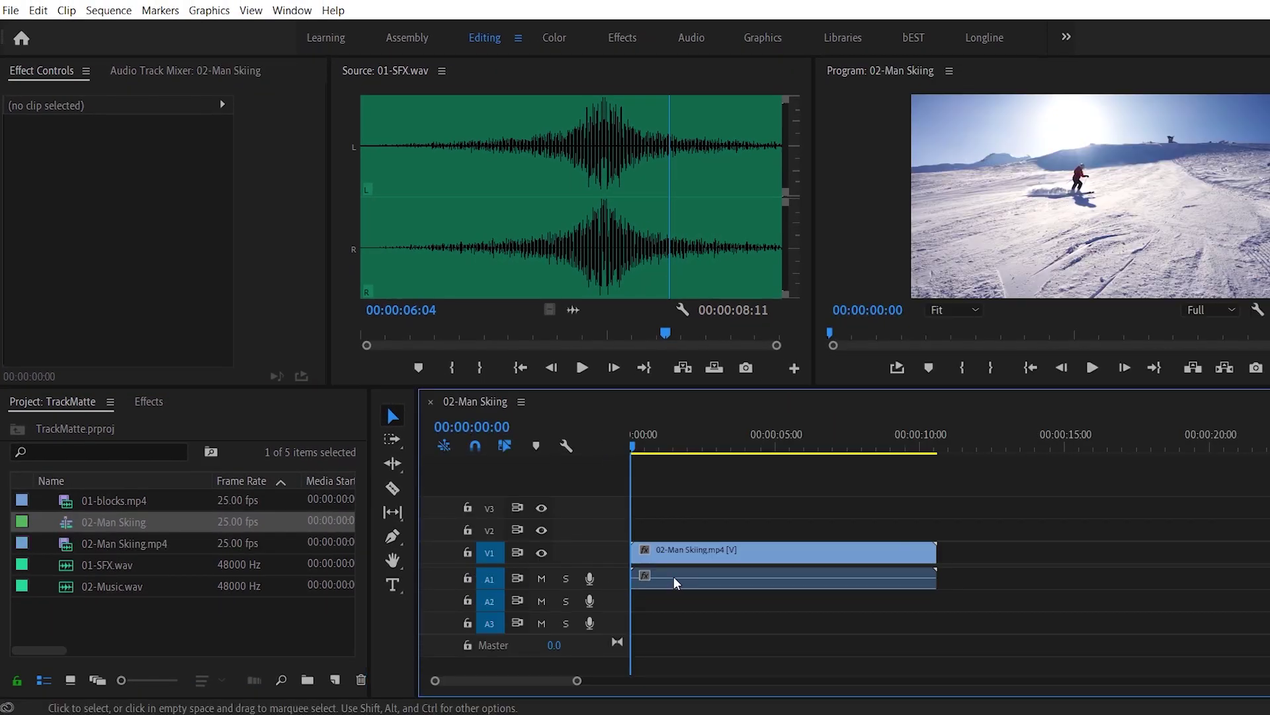
{"action": "right_click", "coordinate": [701, 551]}
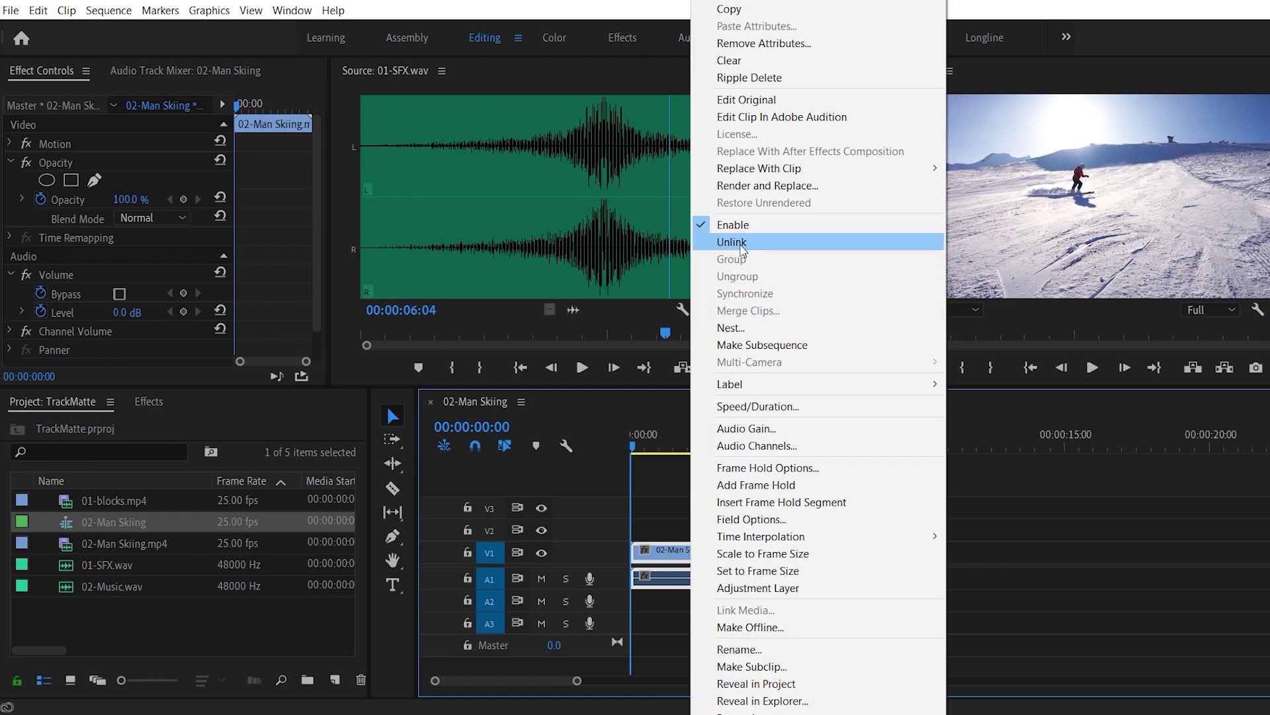
{"action": "left_click", "coordinate": [741, 245]}
{"action": "left_click", "coordinate": [926, 580]}
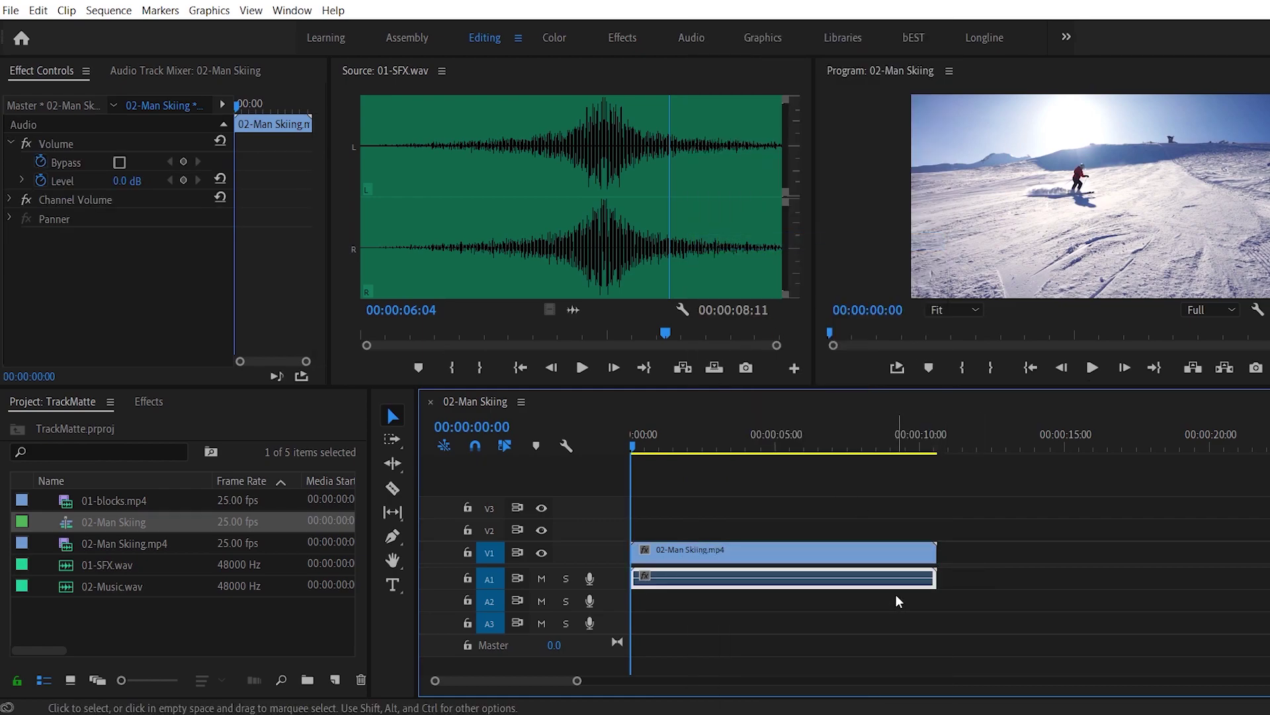
{"action": "key", "text": "Delete"}
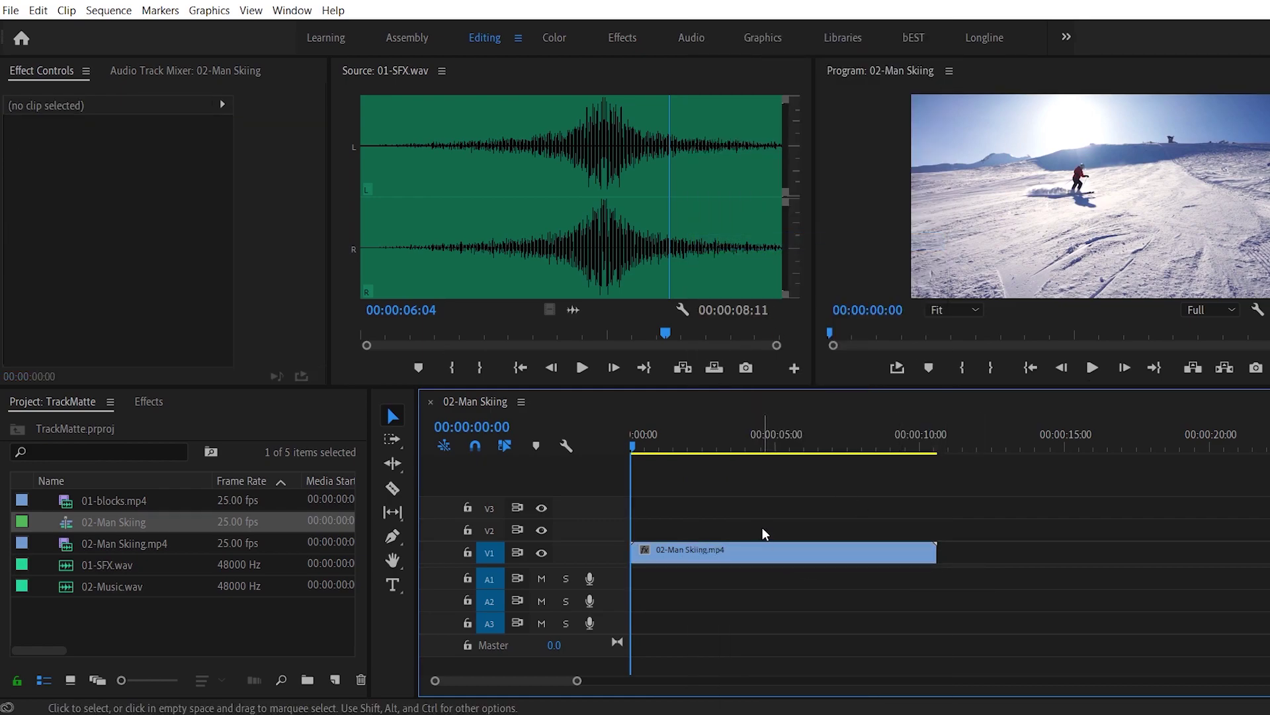
{"action": "left_click_drag", "start_coordinate": [654, 447], "coordinate": [610, 453]}
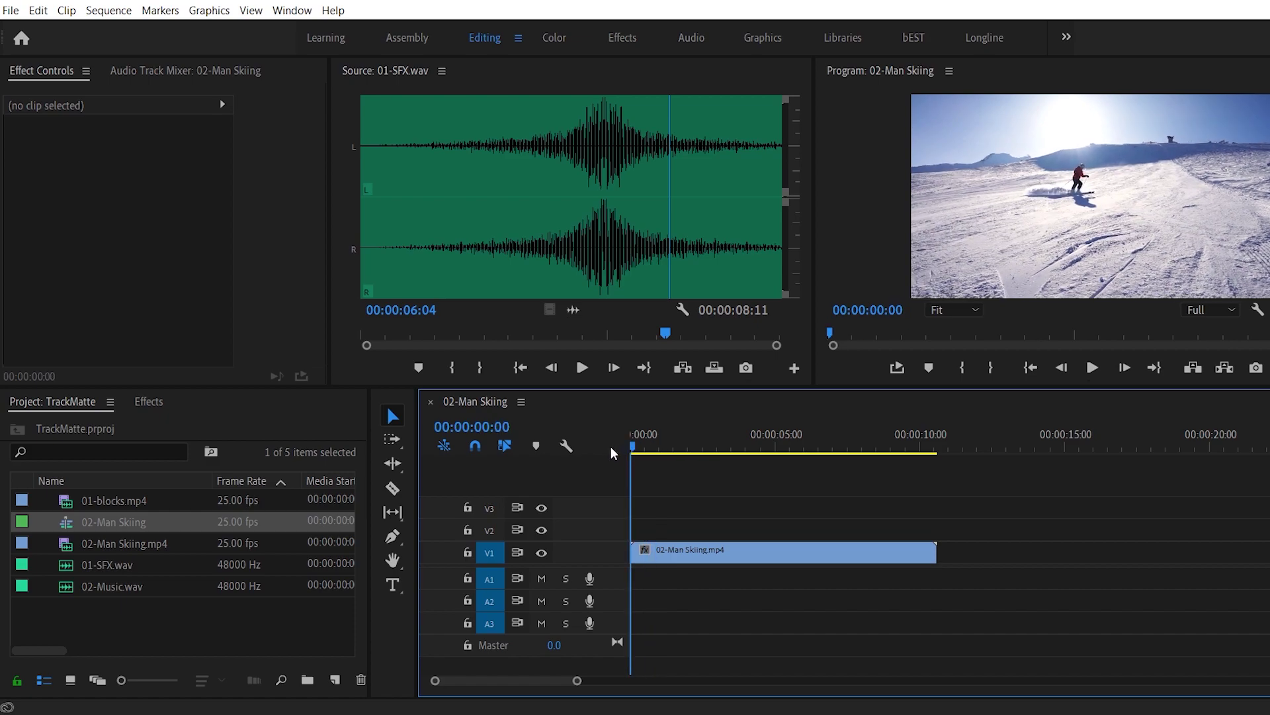
{"action": "key", "text": "backslash"}
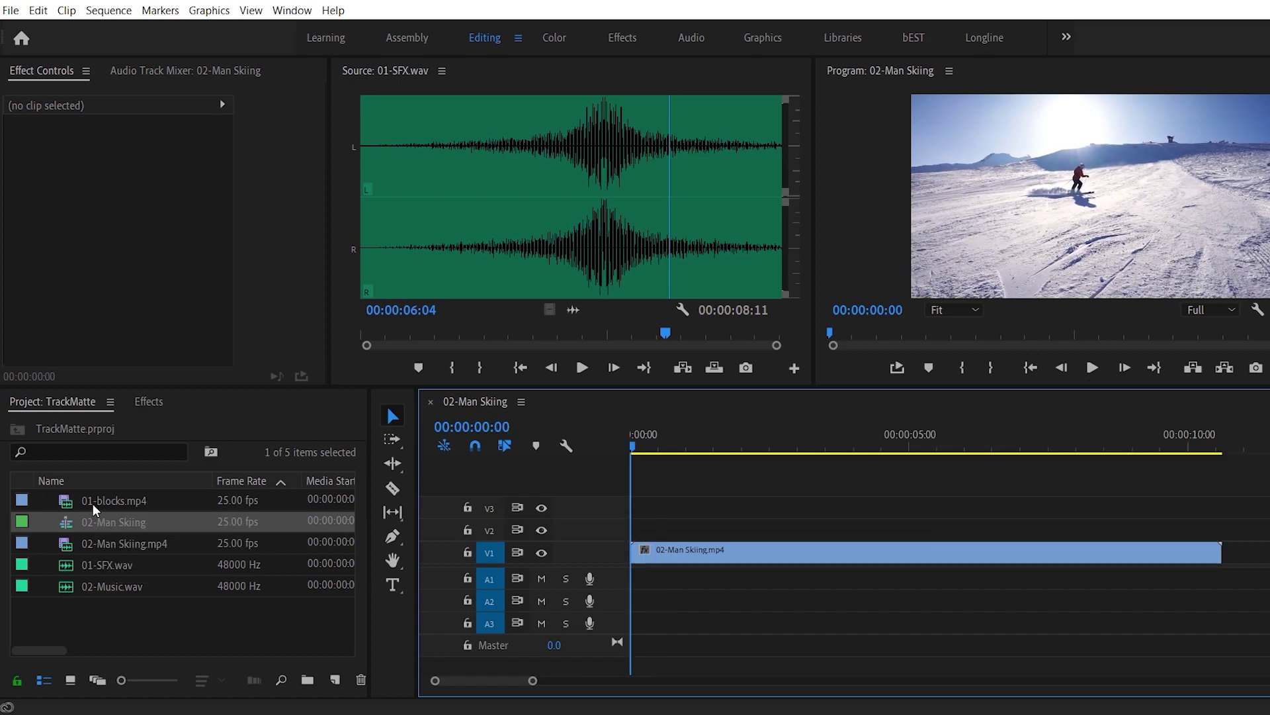
Step: Place 01-blocks.mp4 on V2 above the skiing clip, remove its audio, and play the sequence
{"action": "left_click_drag", "start_coordinate": [93, 503], "coordinate": [606, 531]}
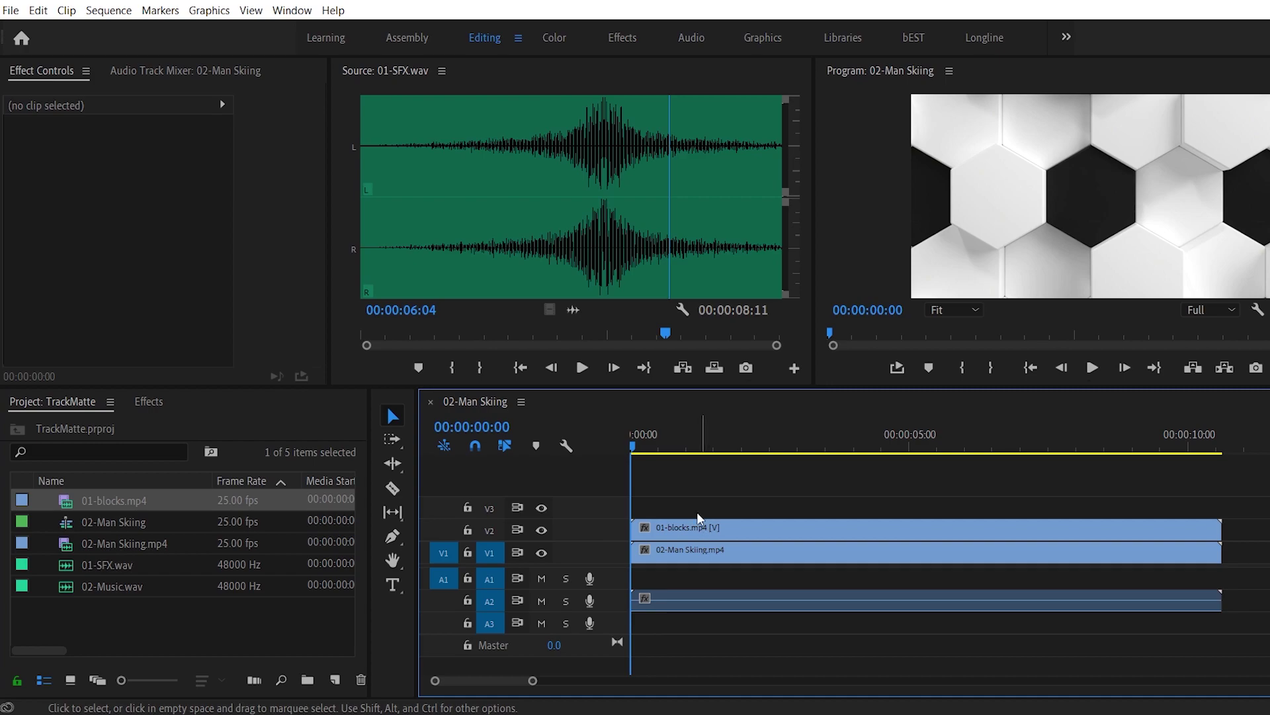
{"action": "right_click", "coordinate": [703, 528]}
{"action": "left_click", "coordinate": [750, 242]}
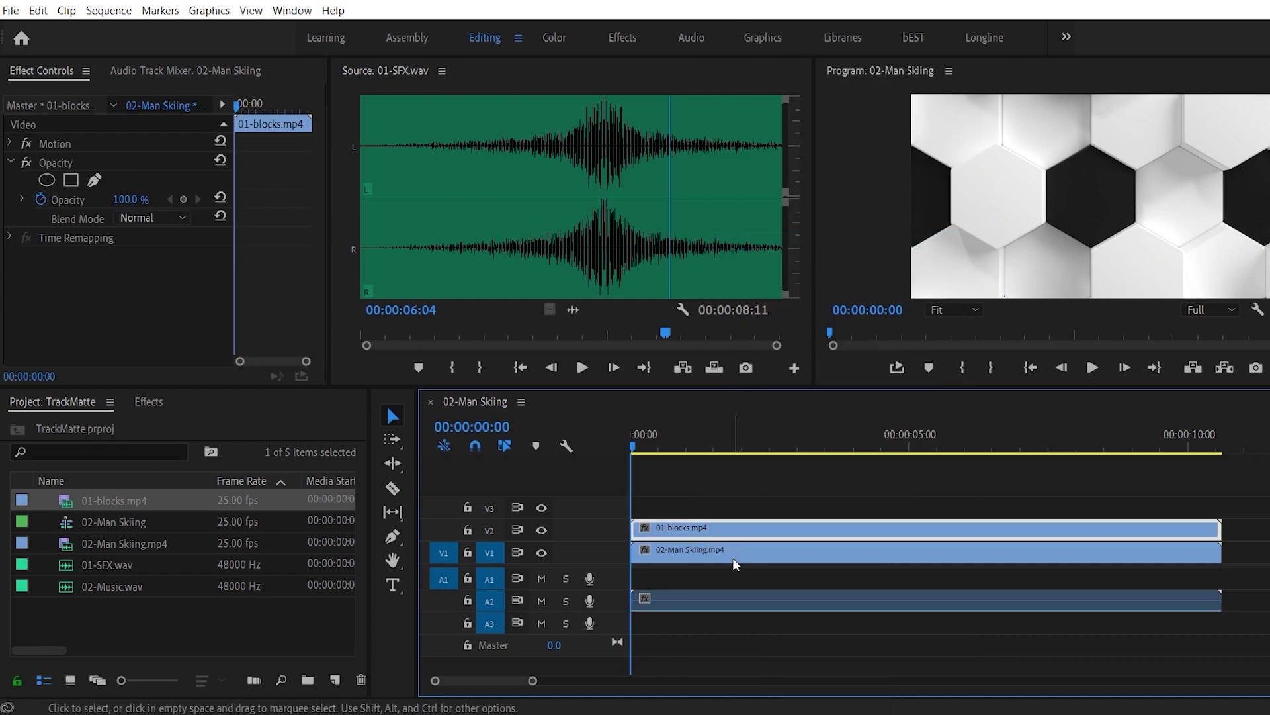
{"action": "left_click", "coordinate": [739, 596]}
{"action": "key", "text": "Delete"}
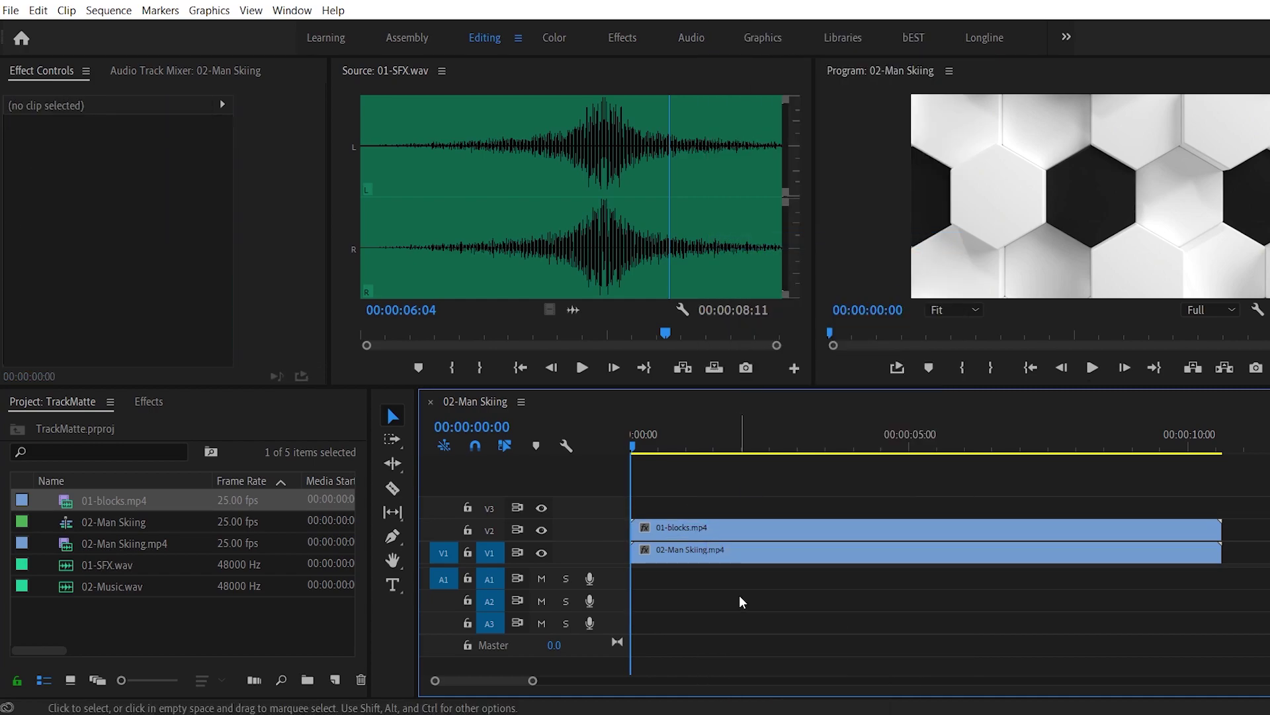
{"action": "key", "text": "space"}
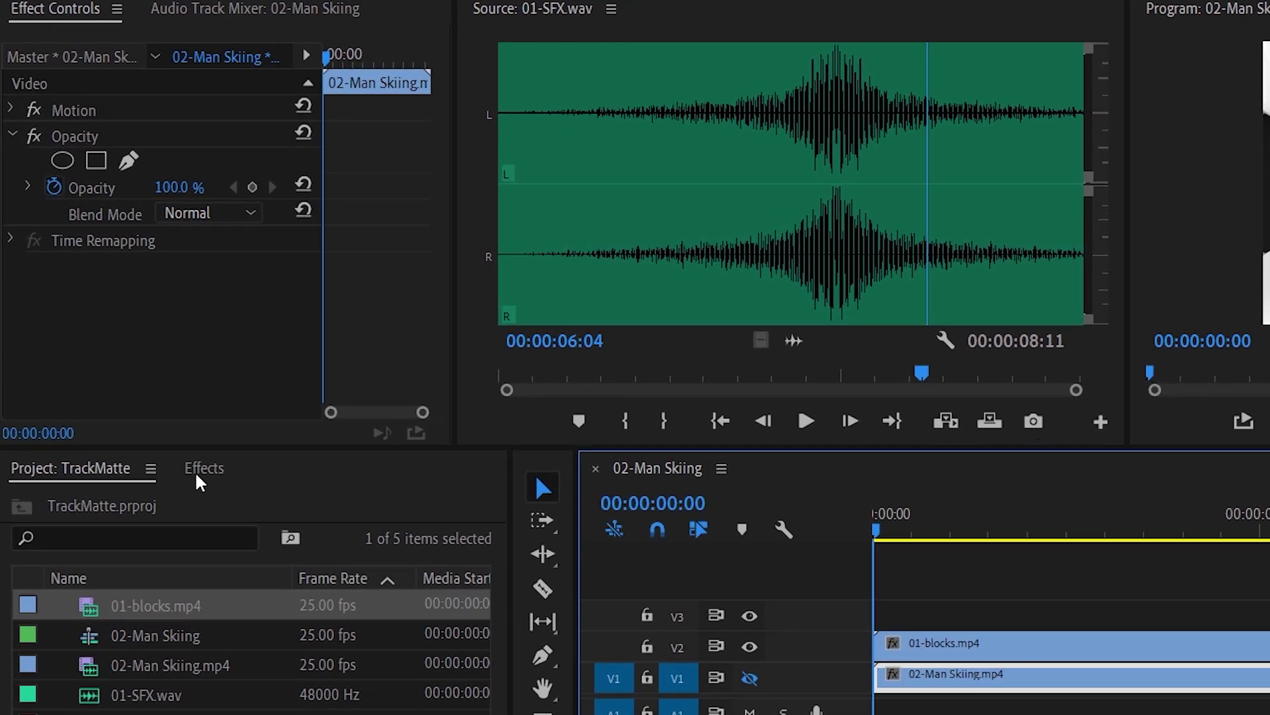
Step: Apply the Extract effect to the 01-blocks clip
{"action": "left_click", "coordinate": [147, 403]}
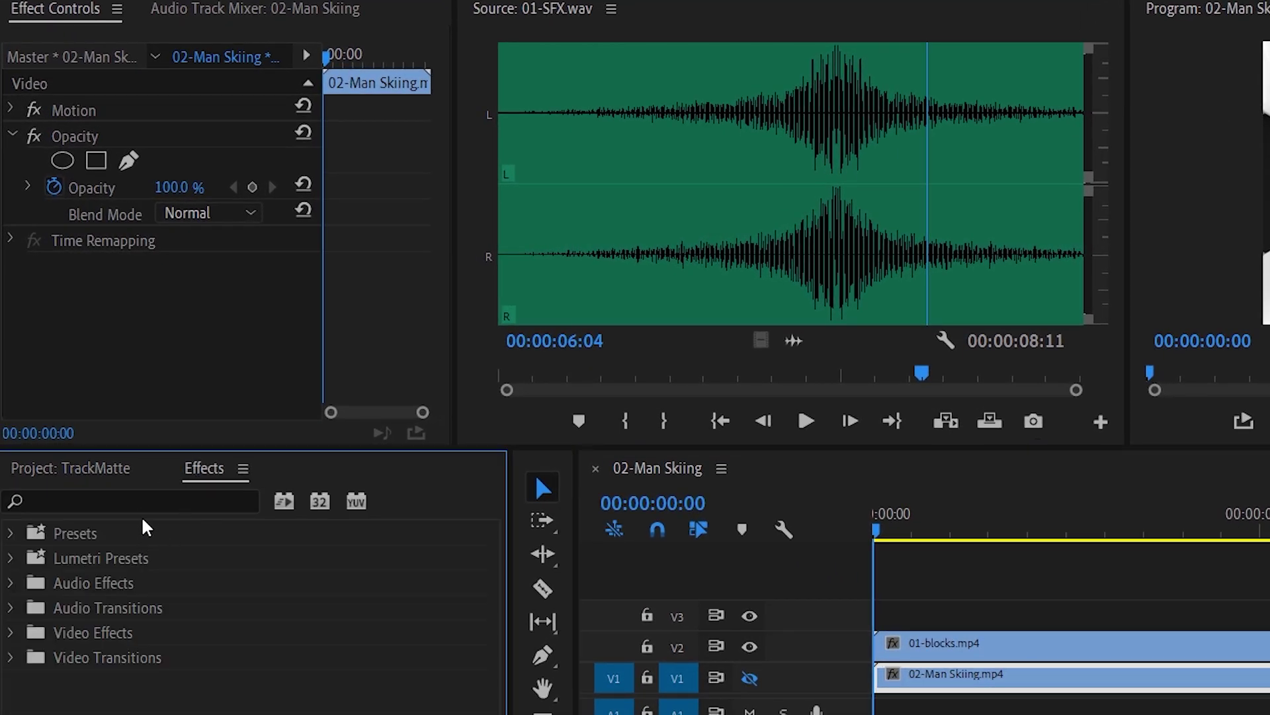
{"action": "left_click", "coordinate": [109, 428]}
{"action": "type", "text": "extr"}
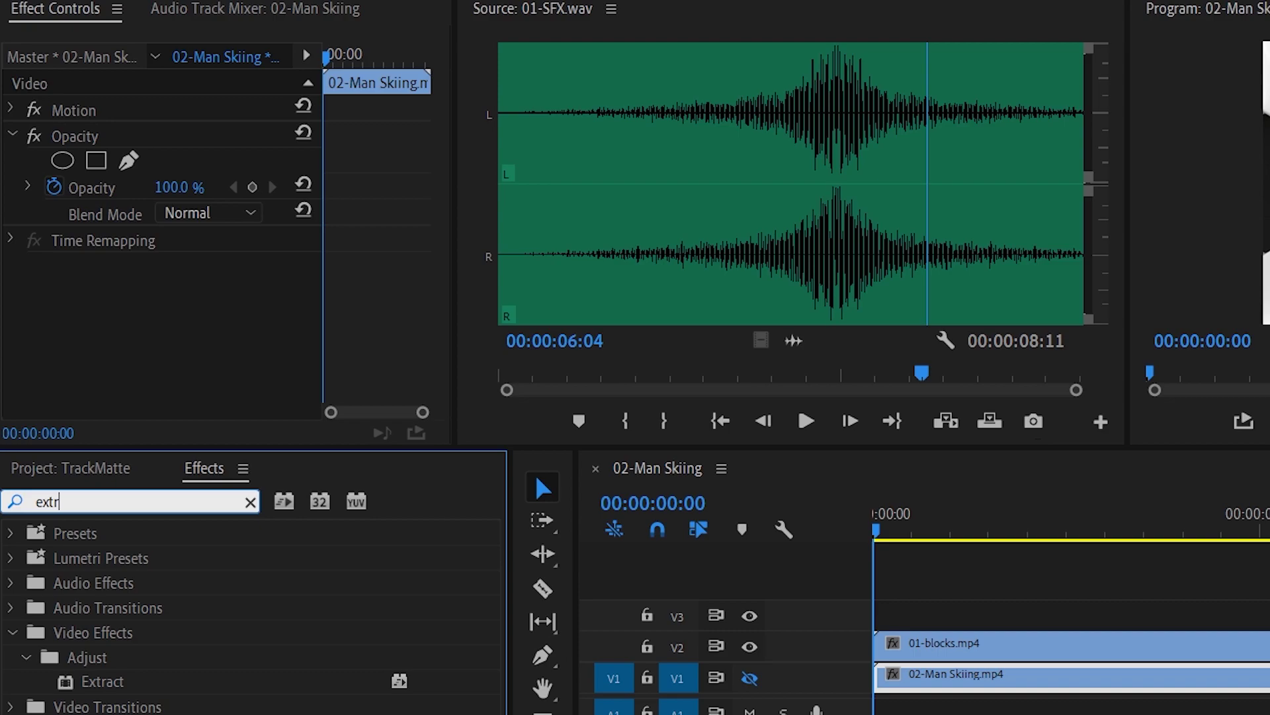
{"action": "type", "text": "act"}
{"action": "left_click", "coordinate": [983, 651]}
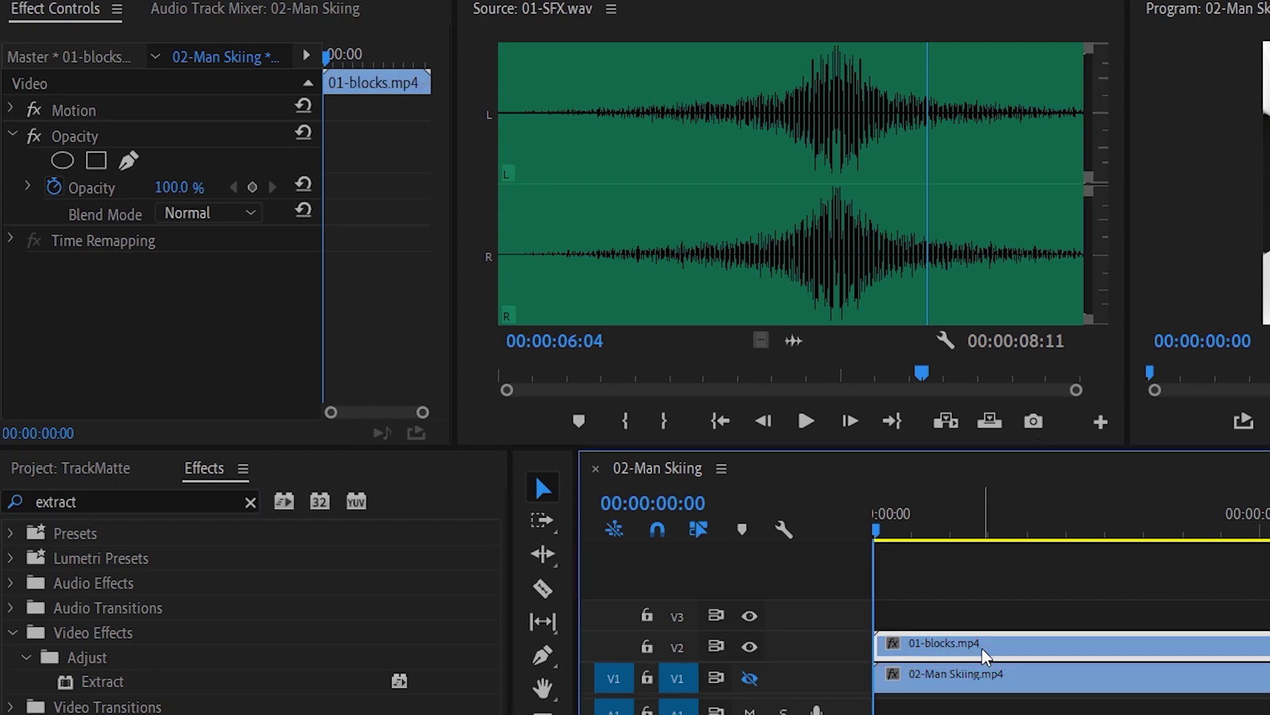
{"action": "double_click", "coordinate": [85, 689]}
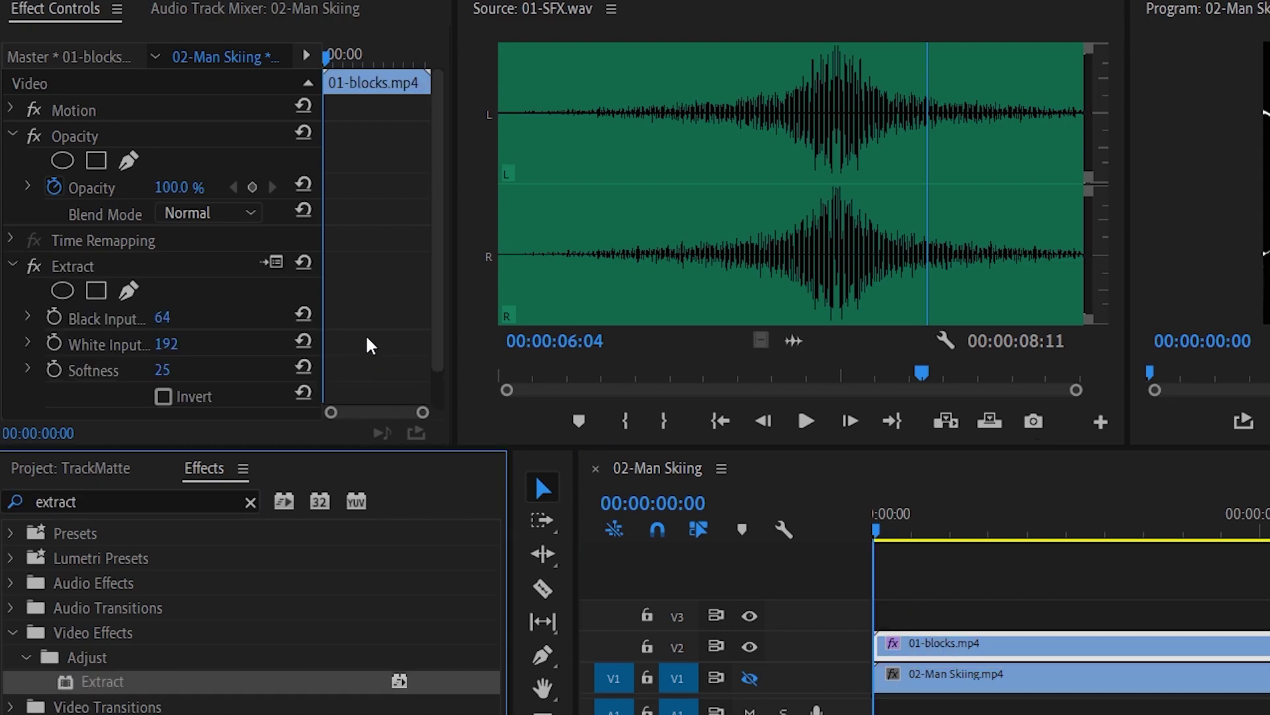
{"action": "scroll", "coordinate": [371, 346], "scroll_direction": "down", "scroll_amount": 2}
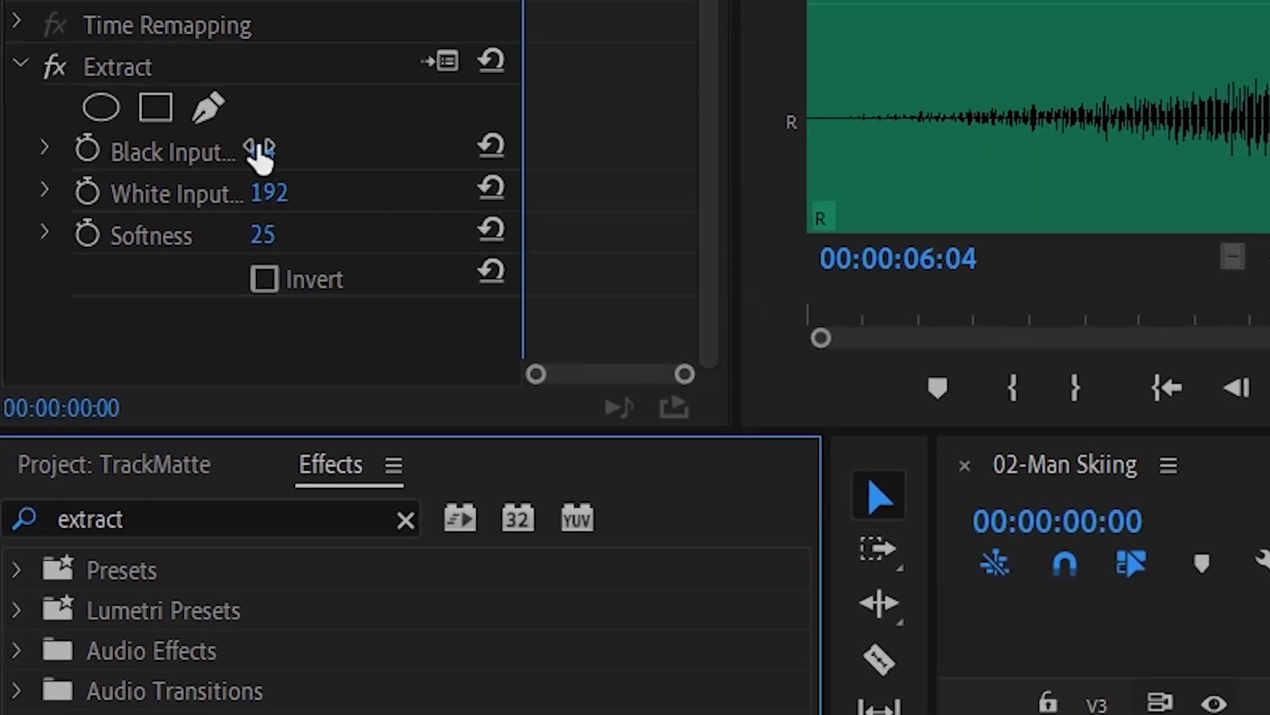
Step: Try different Extract Black Input, White Input and Softness values, then reset them to defaults
{"action": "left_click_drag", "start_coordinate": [259, 153], "coordinate": [217, 152]}
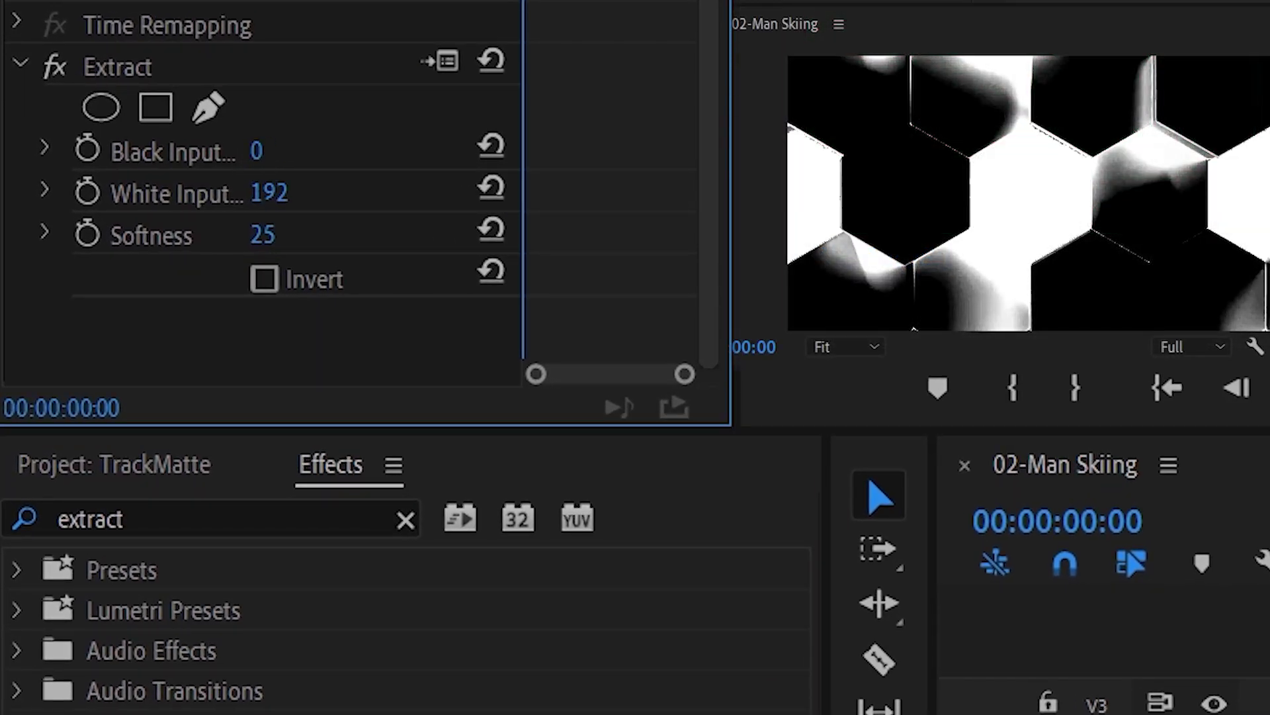
{"action": "left_click_drag", "start_coordinate": [268, 192], "coordinate": [210, 193]}
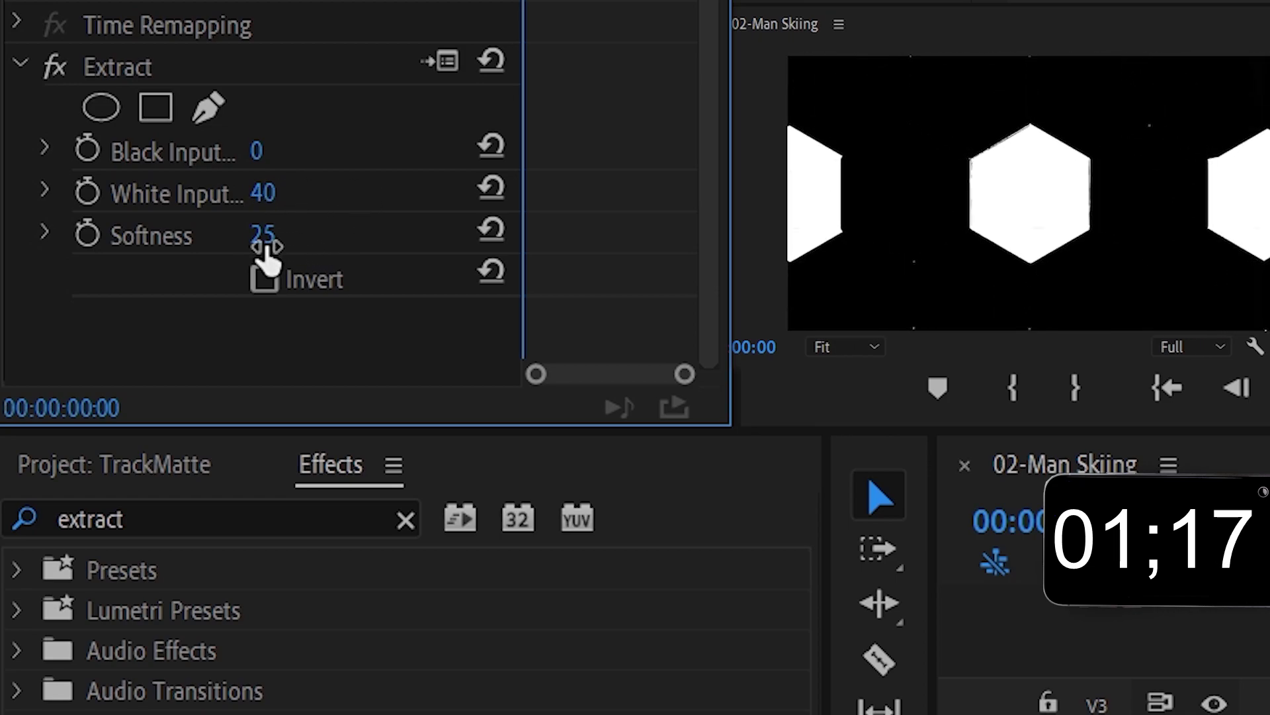
{"action": "left_click_drag", "start_coordinate": [266, 252], "coordinate": [240, 251]}
{"action": "left_click_drag", "start_coordinate": [263, 193], "coordinate": [324, 193]}
{"action": "left_click", "coordinate": [491, 145]}
{"action": "left_click", "coordinate": [491, 188]}
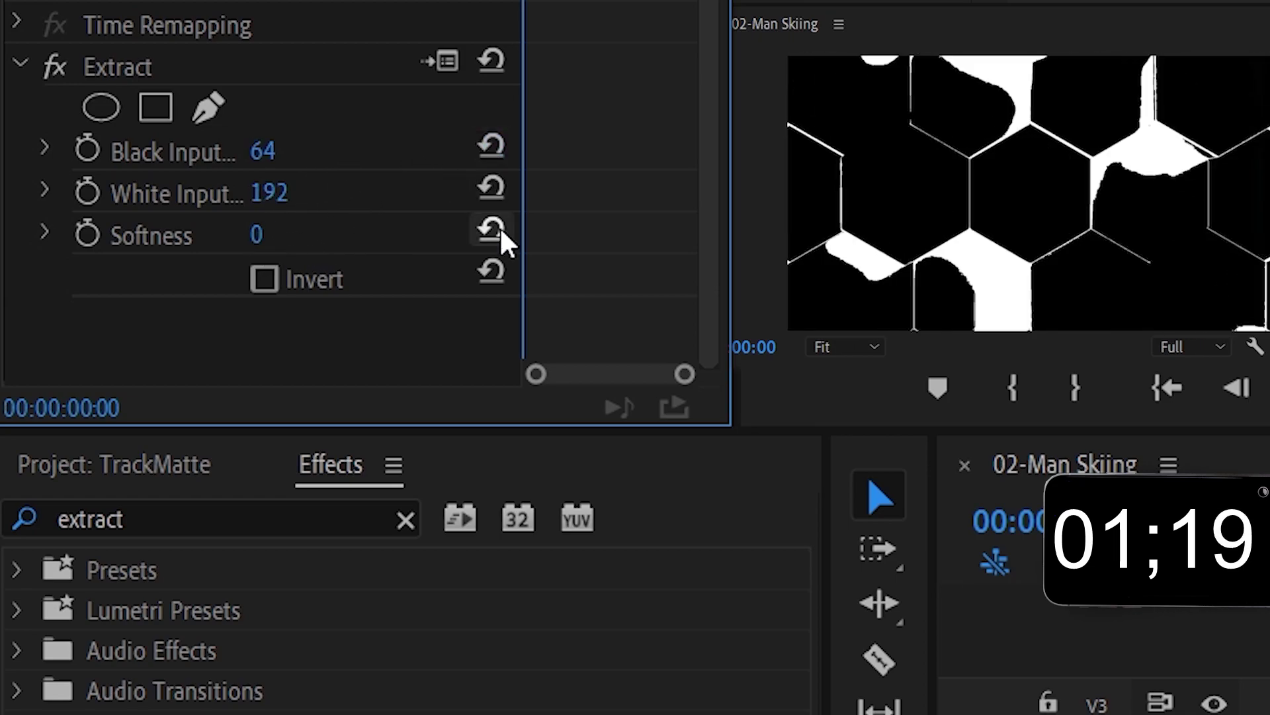
{"action": "left_click", "coordinate": [491, 231]}
Step: Set Extract's Black Input to 30 and White Input to 209, and raise Softness
{"action": "left_click", "coordinate": [306, 146]}
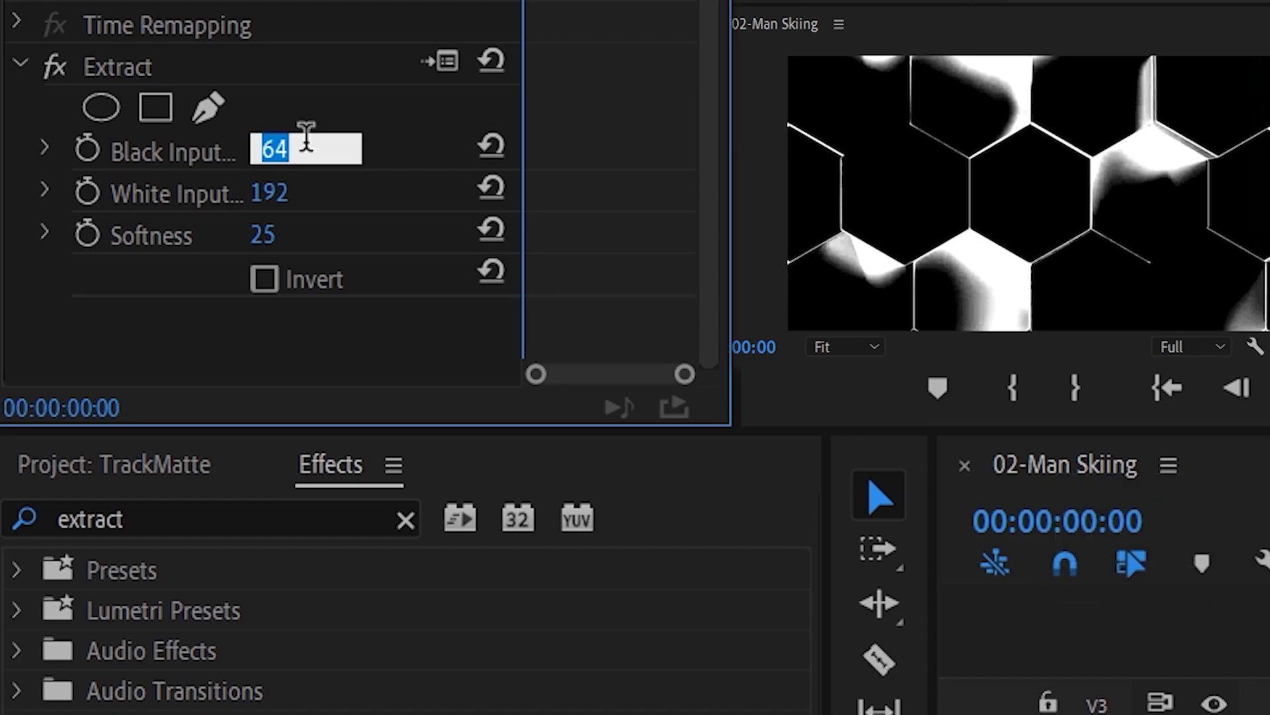
{"action": "key", "text": "Return"}
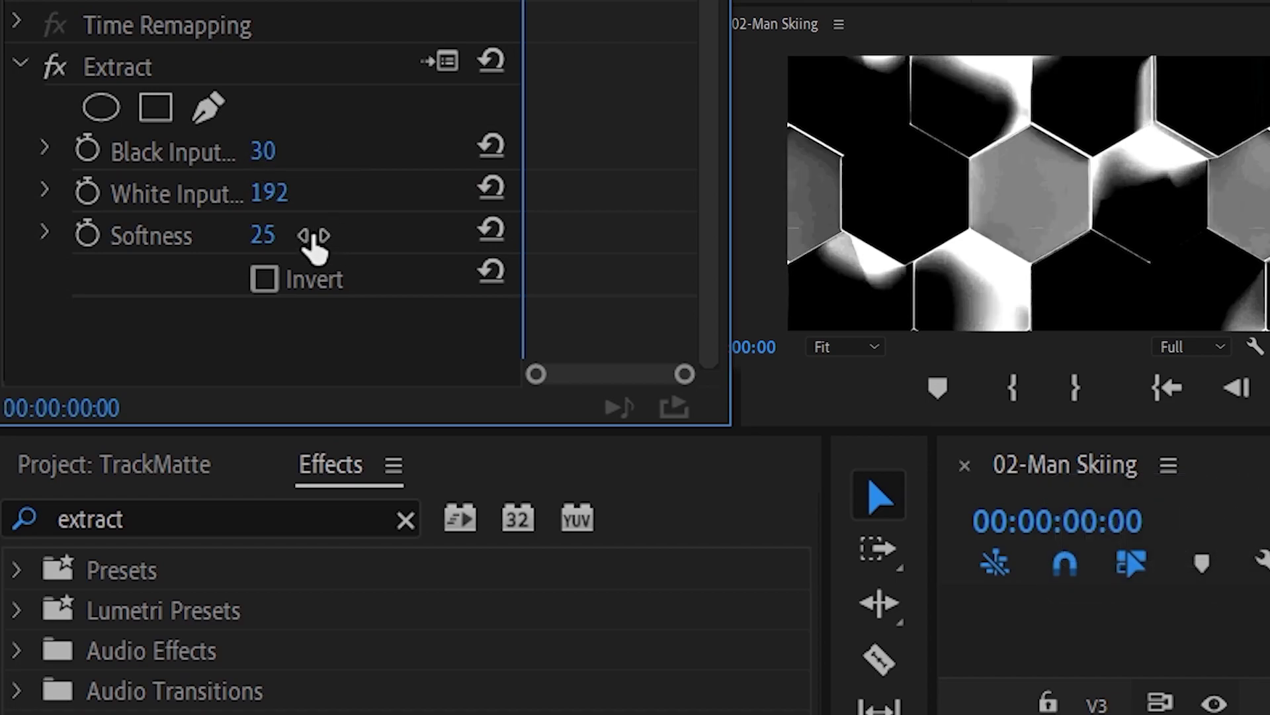
{"action": "left_click_drag", "start_coordinate": [268, 192], "coordinate": [279, 193]}
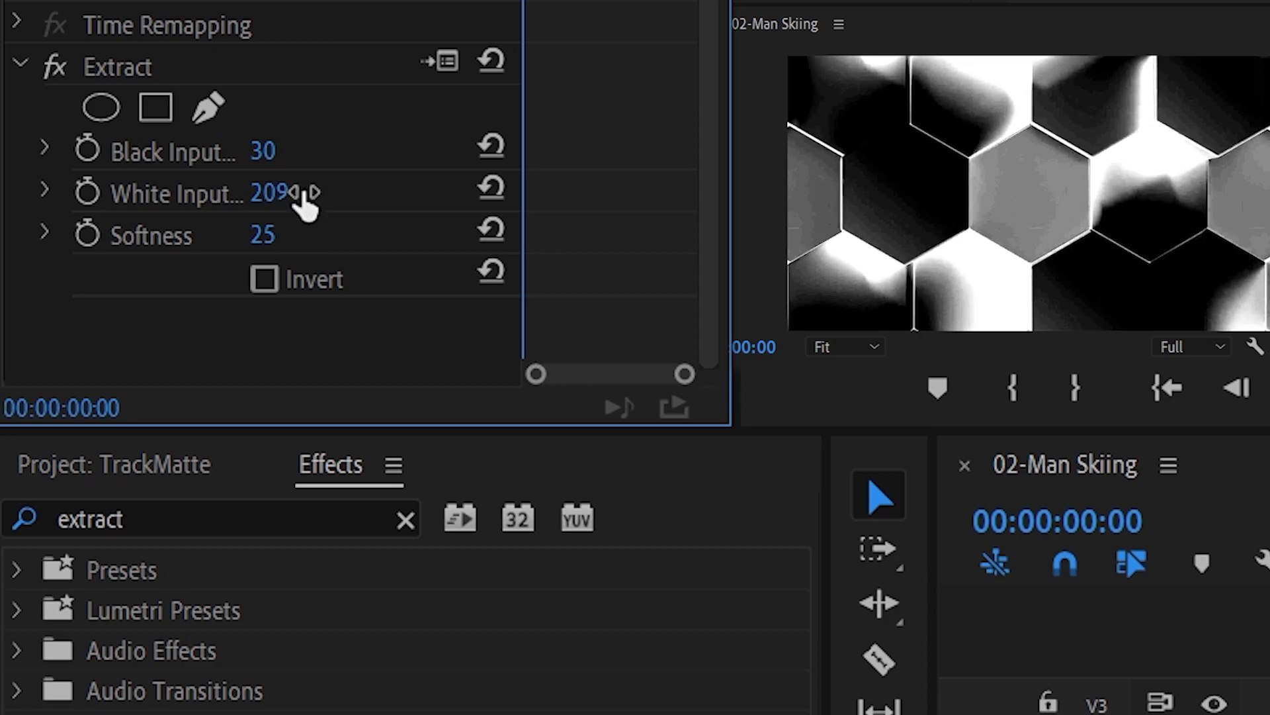
{"action": "left_click_drag", "start_coordinate": [263, 235], "coordinate": [298, 235]}
{"action": "left_click", "coordinate": [299, 234]}
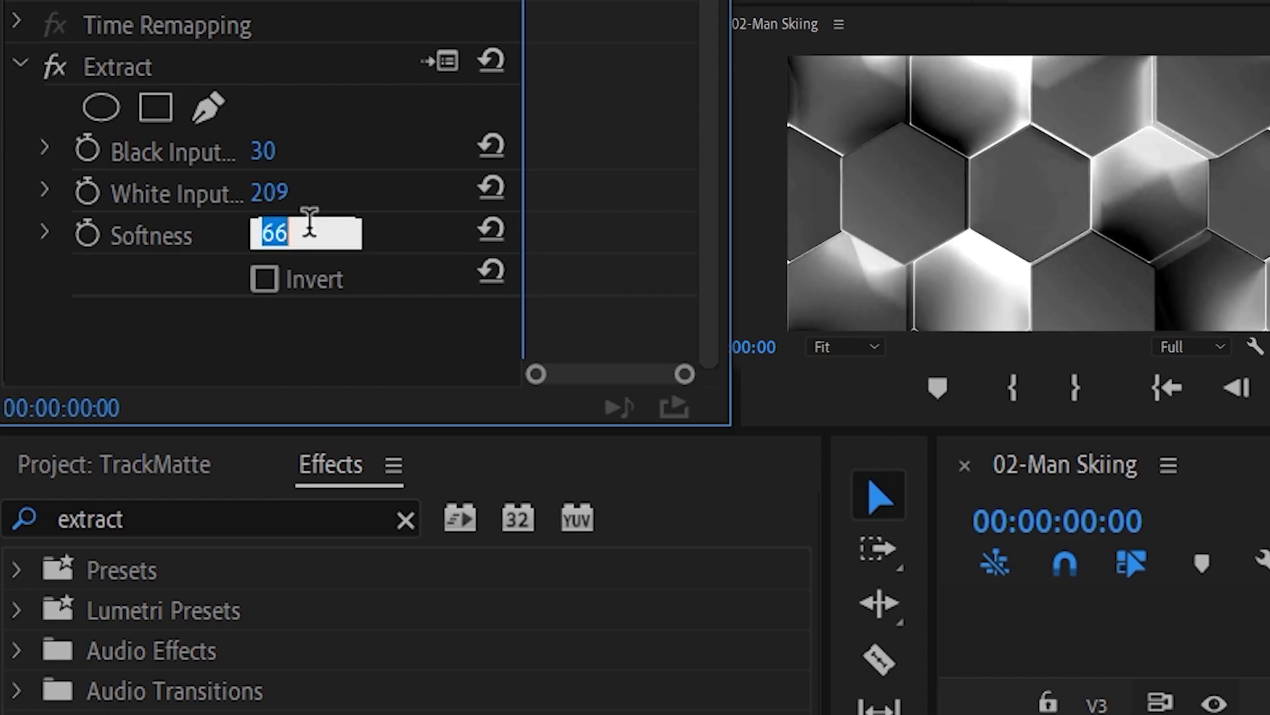
Step: Commit Softness 62, invert the Extract matte, and play the sequence from the start
{"action": "key", "text": "Return"}
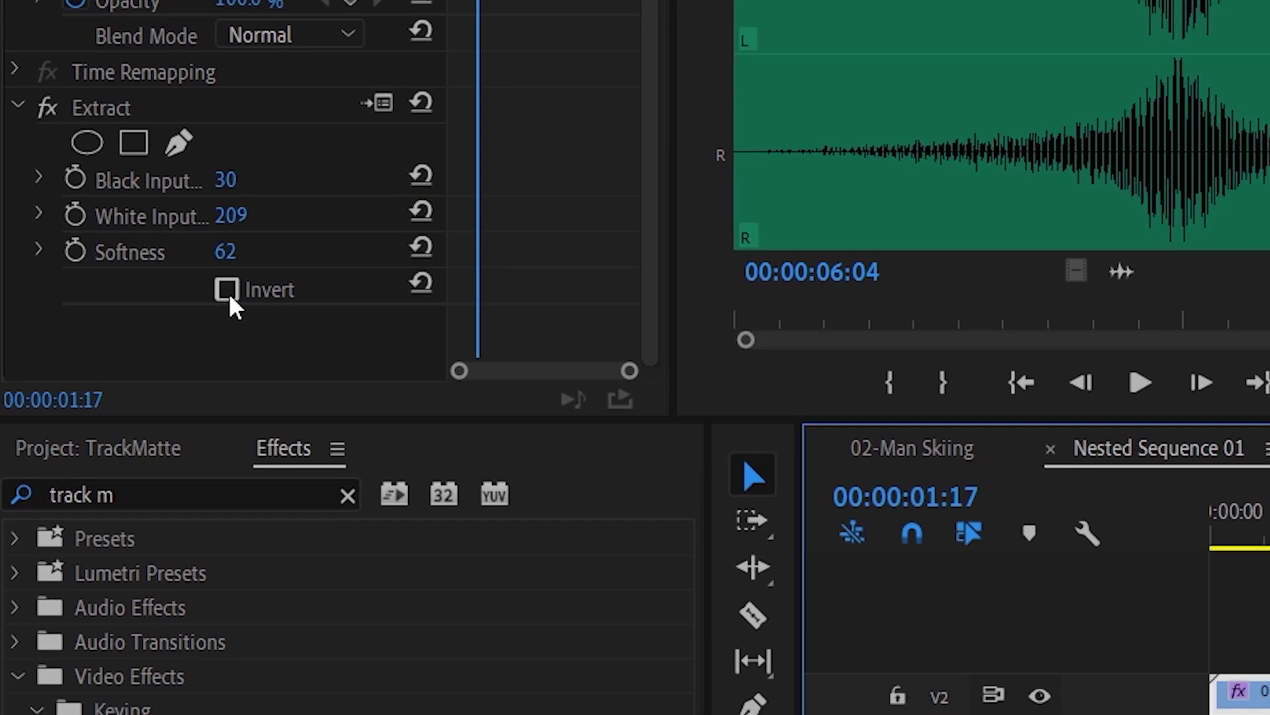
{"action": "left_click", "coordinate": [264, 278]}
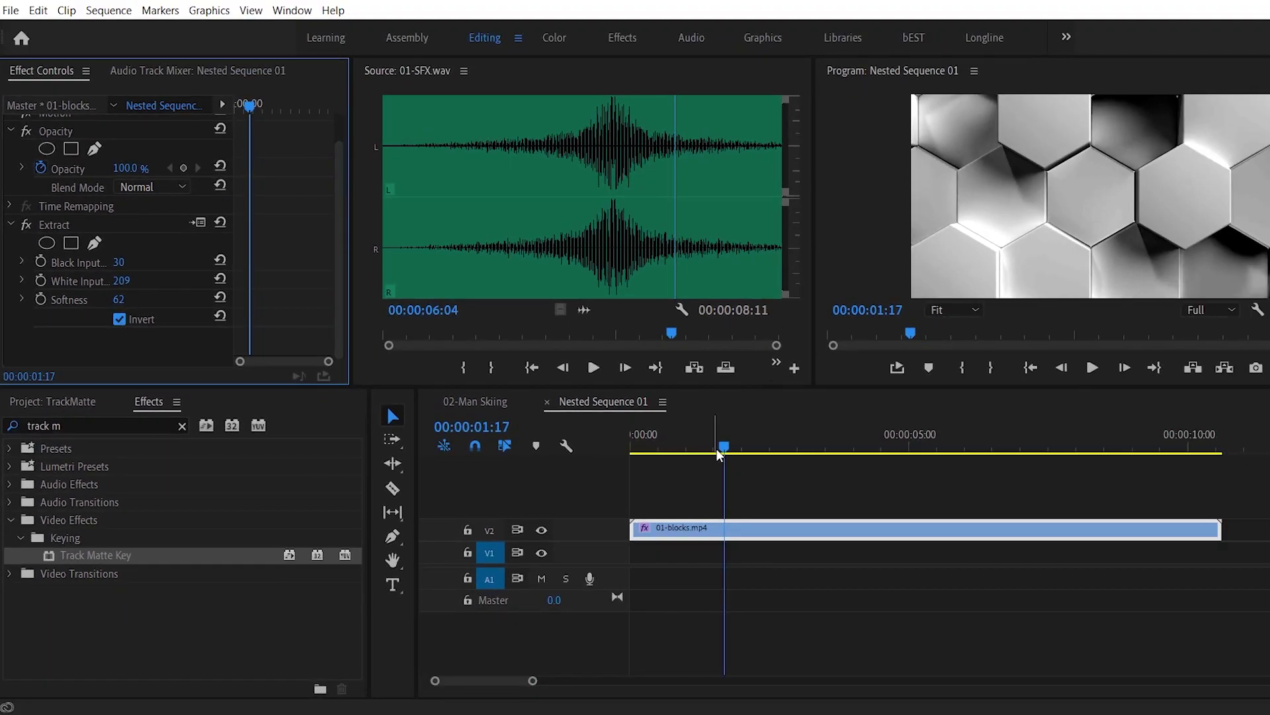
{"action": "left_click", "coordinate": [630, 442]}
{"action": "key", "text": "space"}
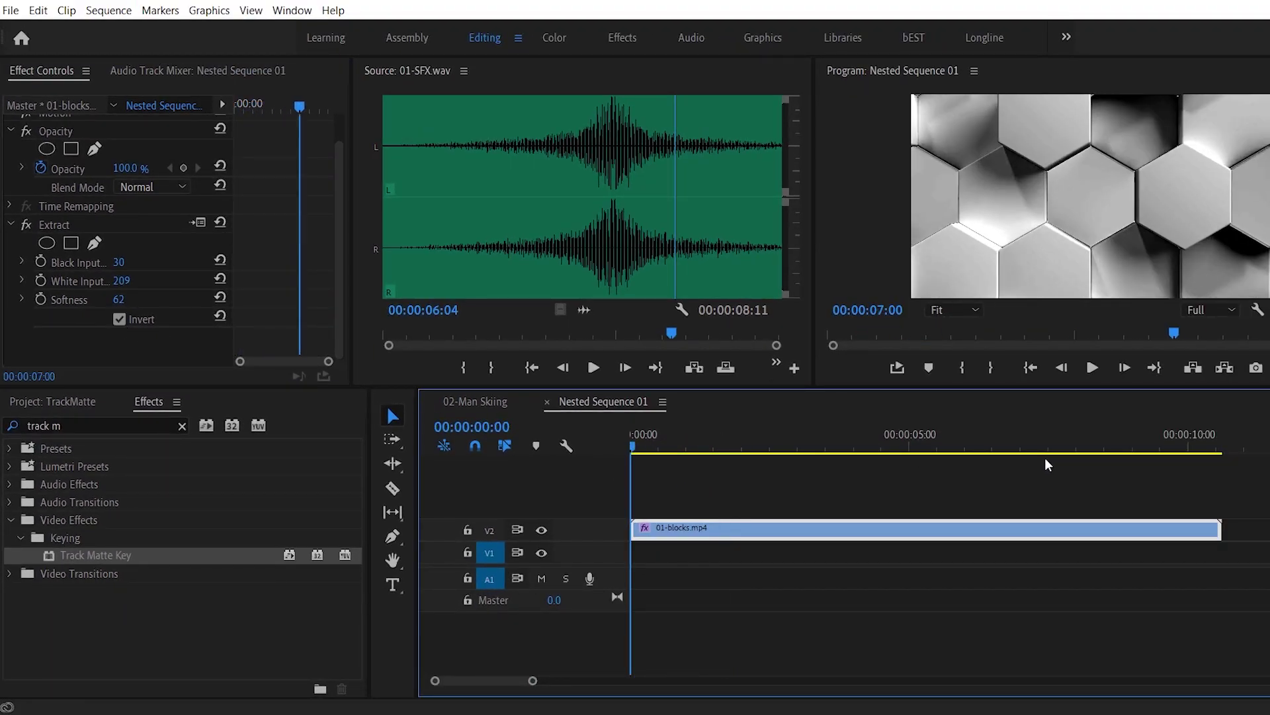
{"action": "key", "text": "Home"}
Step: Compare playback with Invert off, then re-enable Invert and scrub to about 3 seconds
{"action": "left_click", "coordinate": [120, 320]}
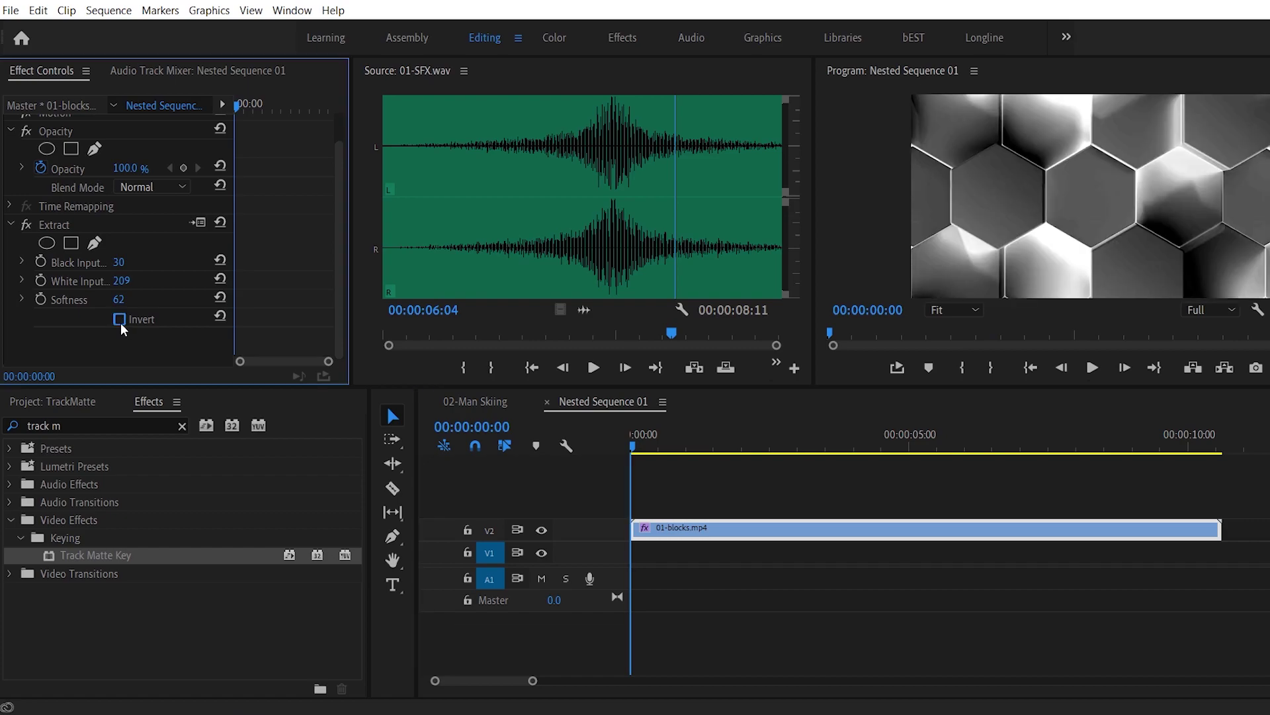
{"action": "left_click", "coordinate": [614, 445]}
{"action": "key", "text": "space"}
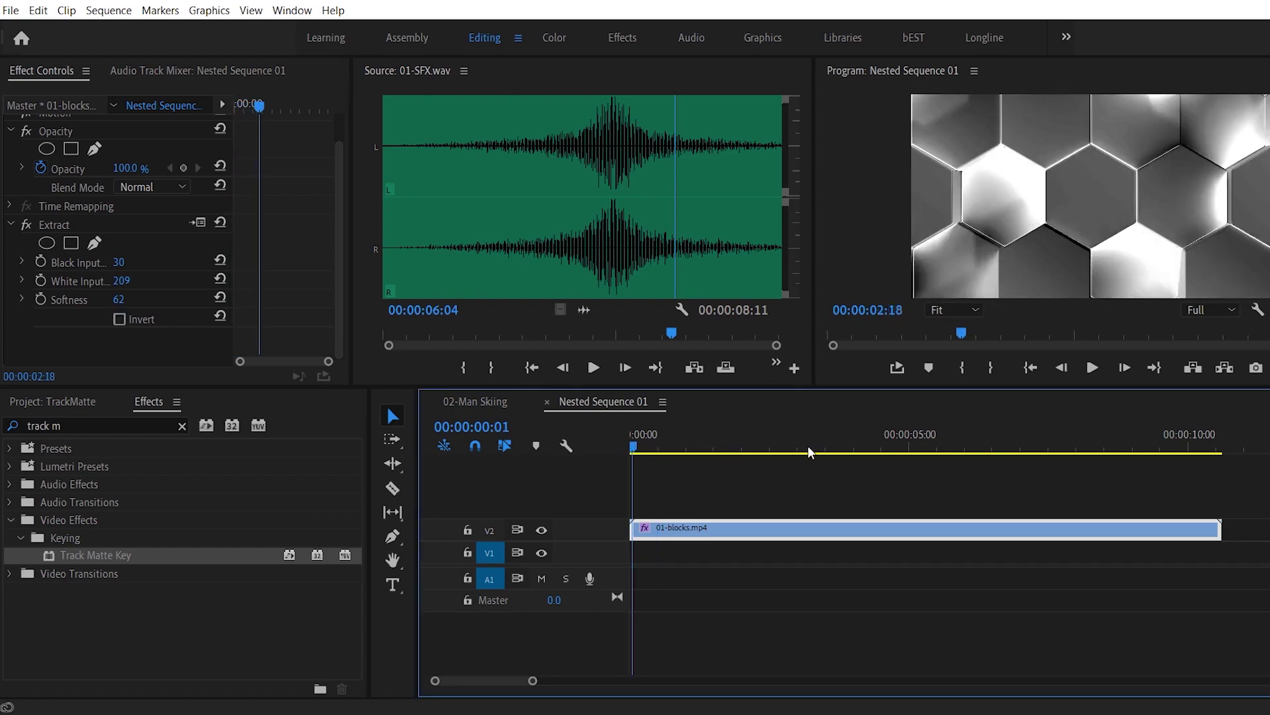
{"action": "key", "text": "Home"}
{"action": "left_click", "coordinate": [120, 320]}
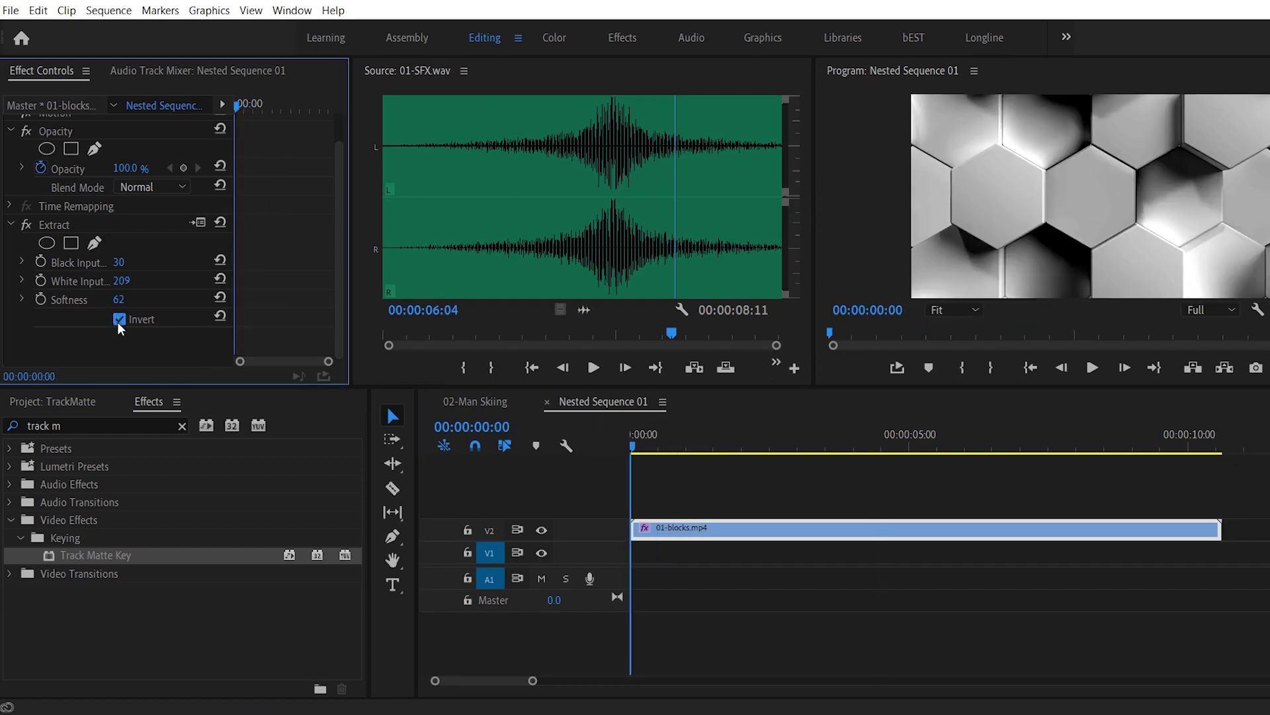
{"action": "left_click_drag", "start_coordinate": [642, 450], "coordinate": [800, 453]}
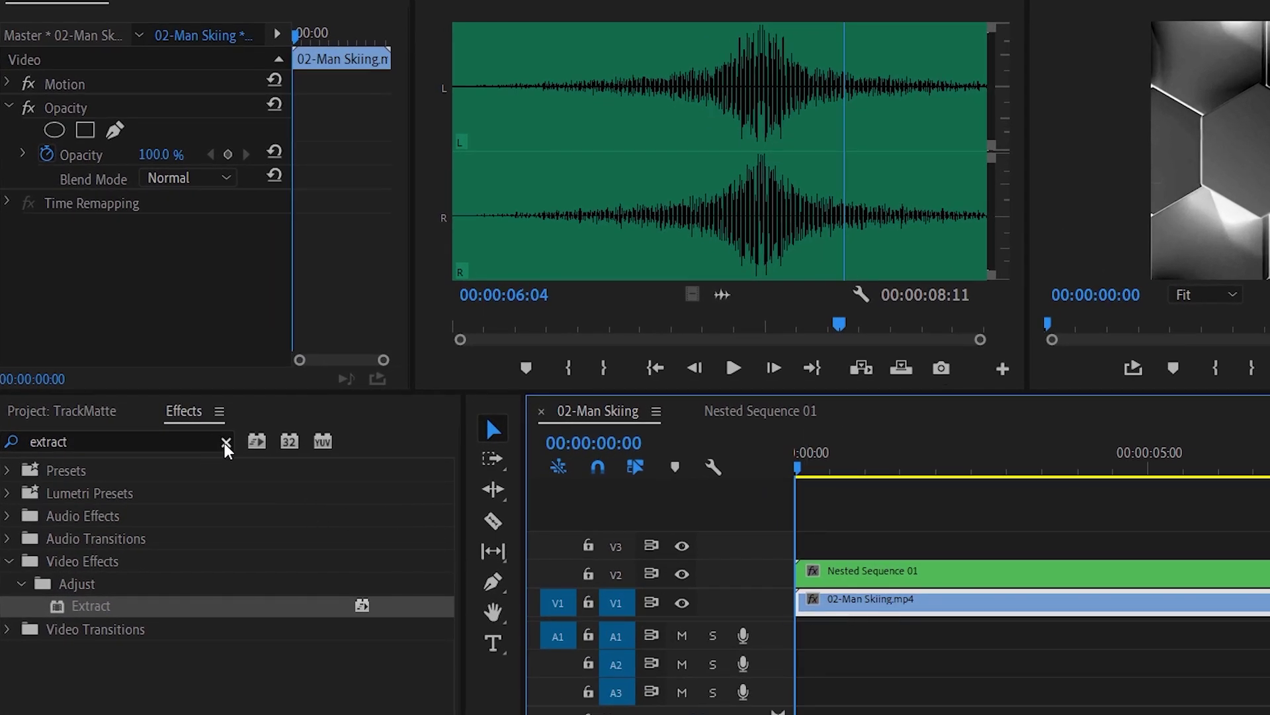
Step: Apply the Track Matte Key effect to the skiing clip on V1
{"action": "left_click", "coordinate": [226, 442]}
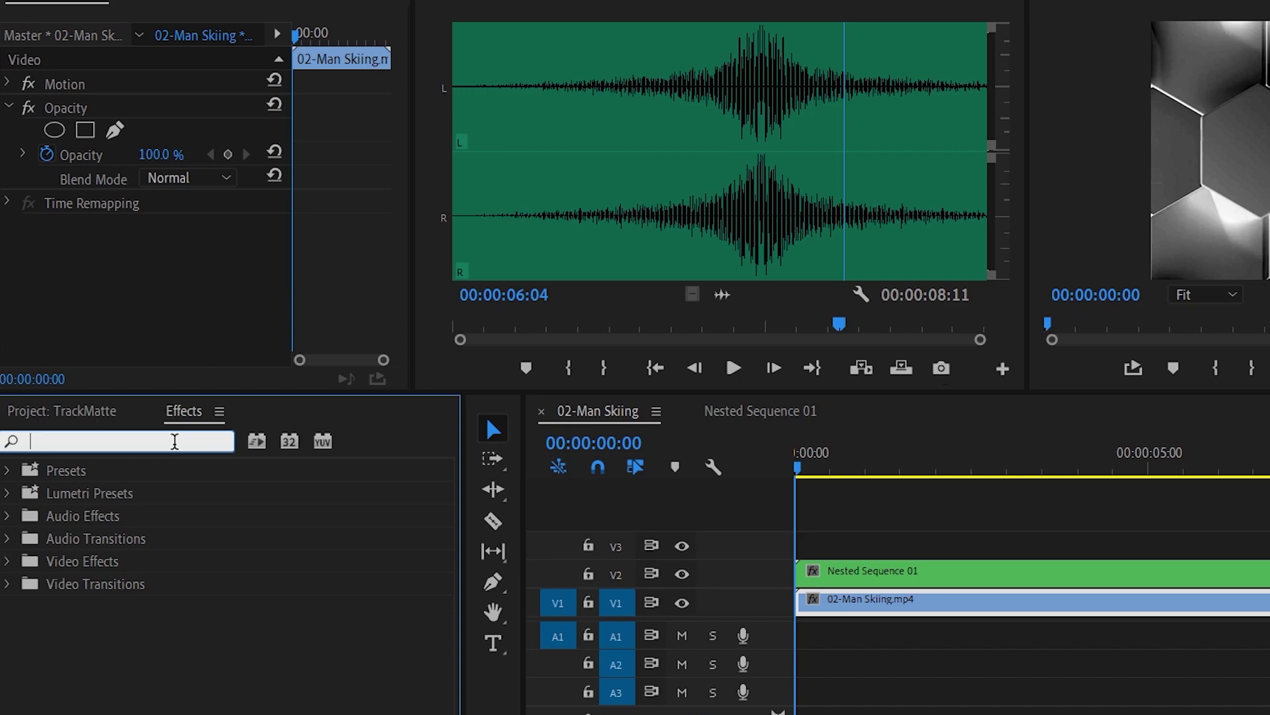
{"action": "type", "text": "track m"}
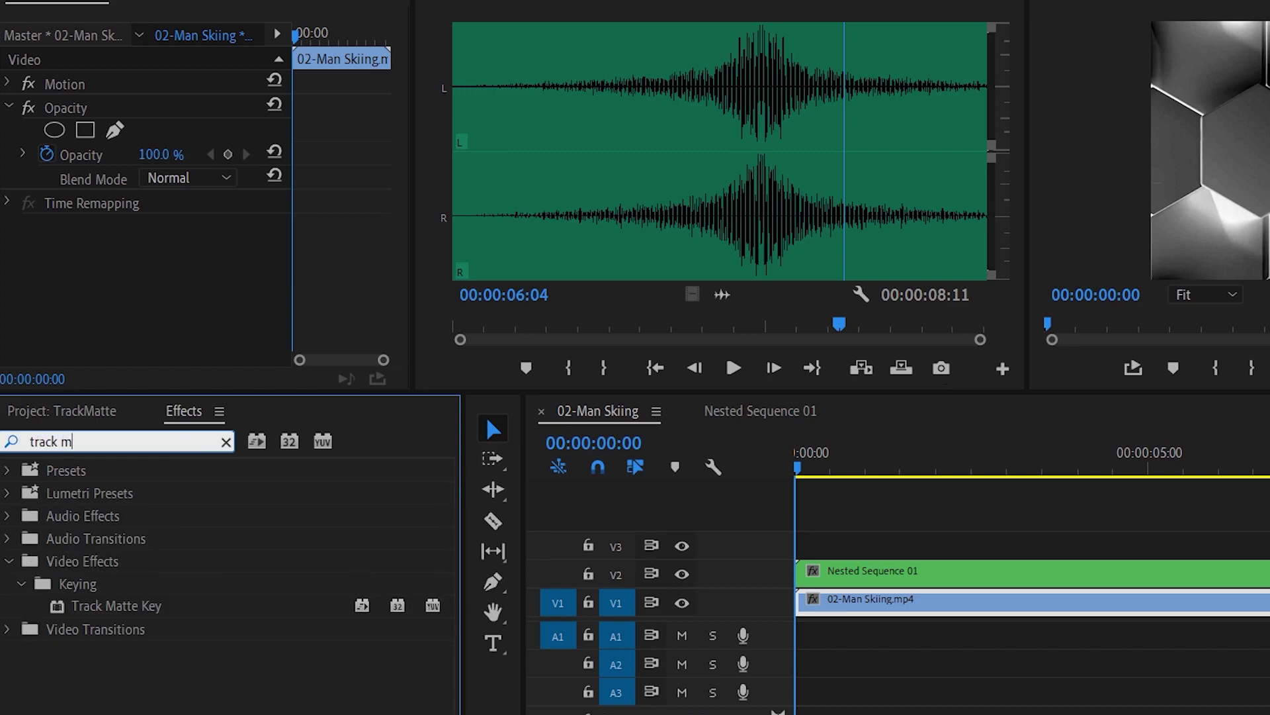
{"action": "double_click", "coordinate": [123, 606]}
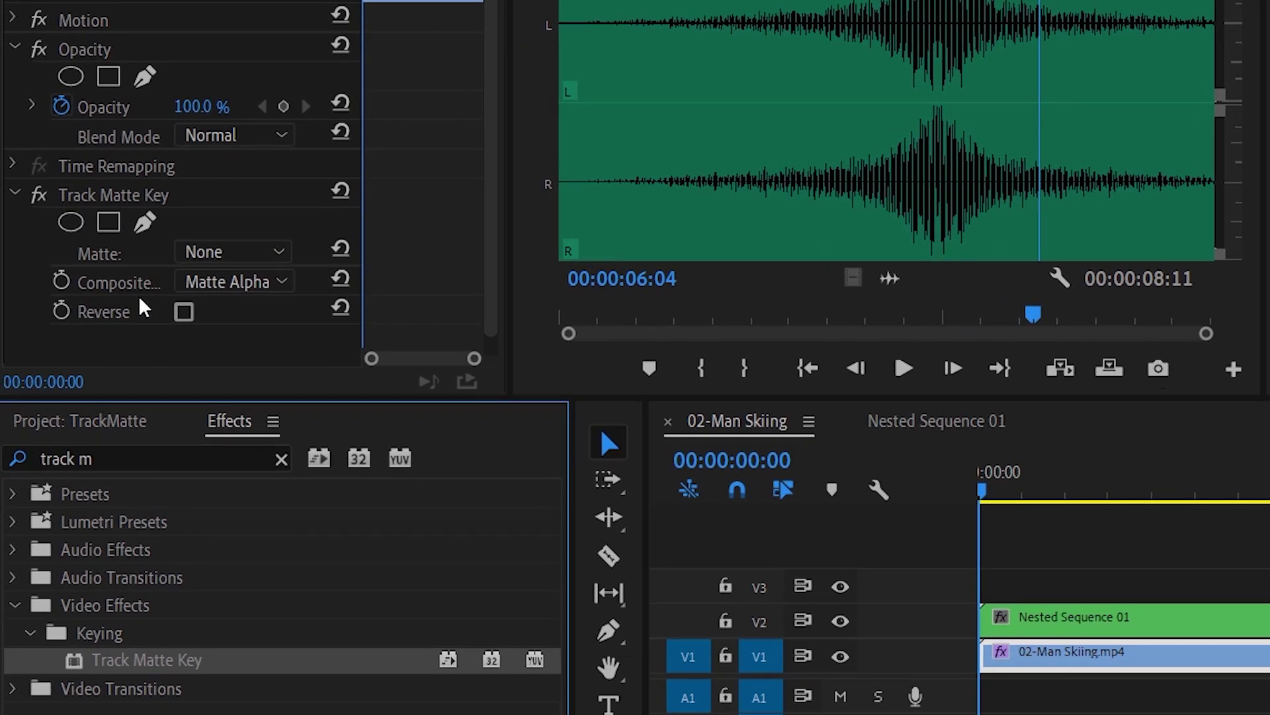
{"action": "left_click_drag", "start_coordinate": [510, 260], "coordinate": [549, 261]}
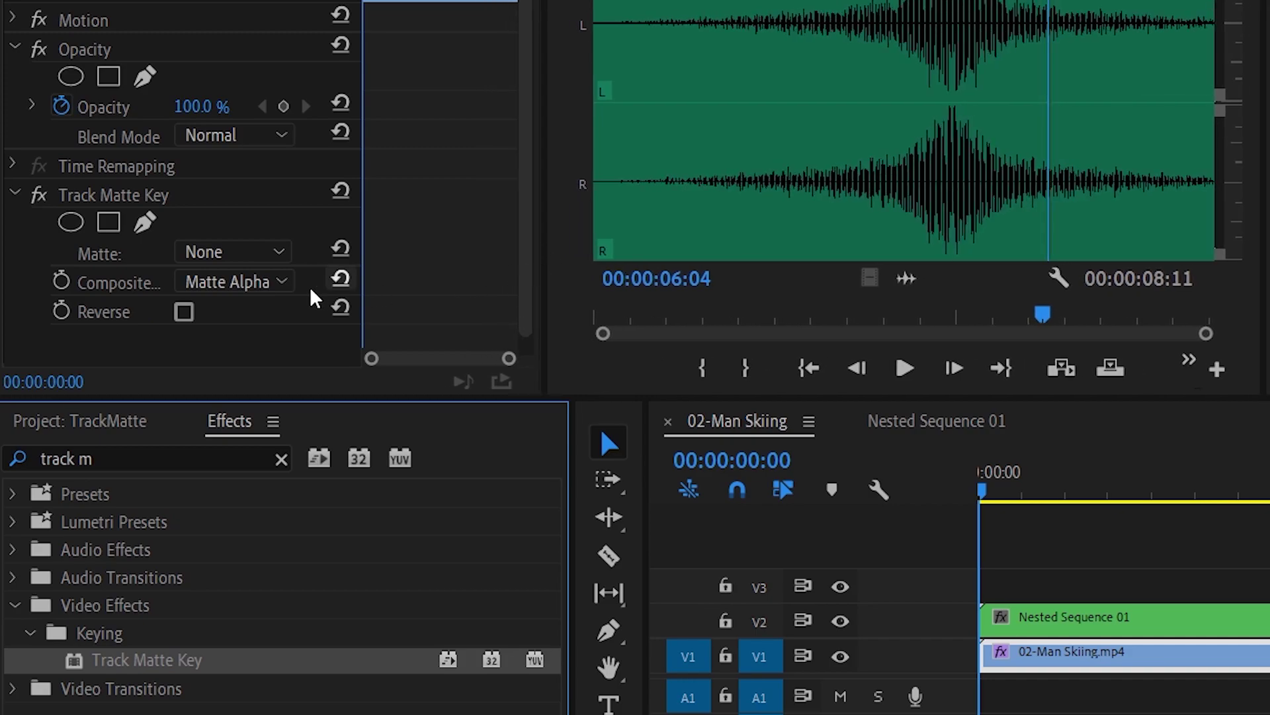
Step: Set the Track Matte Key's matte to Video 2 and scrub to see the skier through the hexagons
{"action": "left_click", "coordinate": [244, 261]}
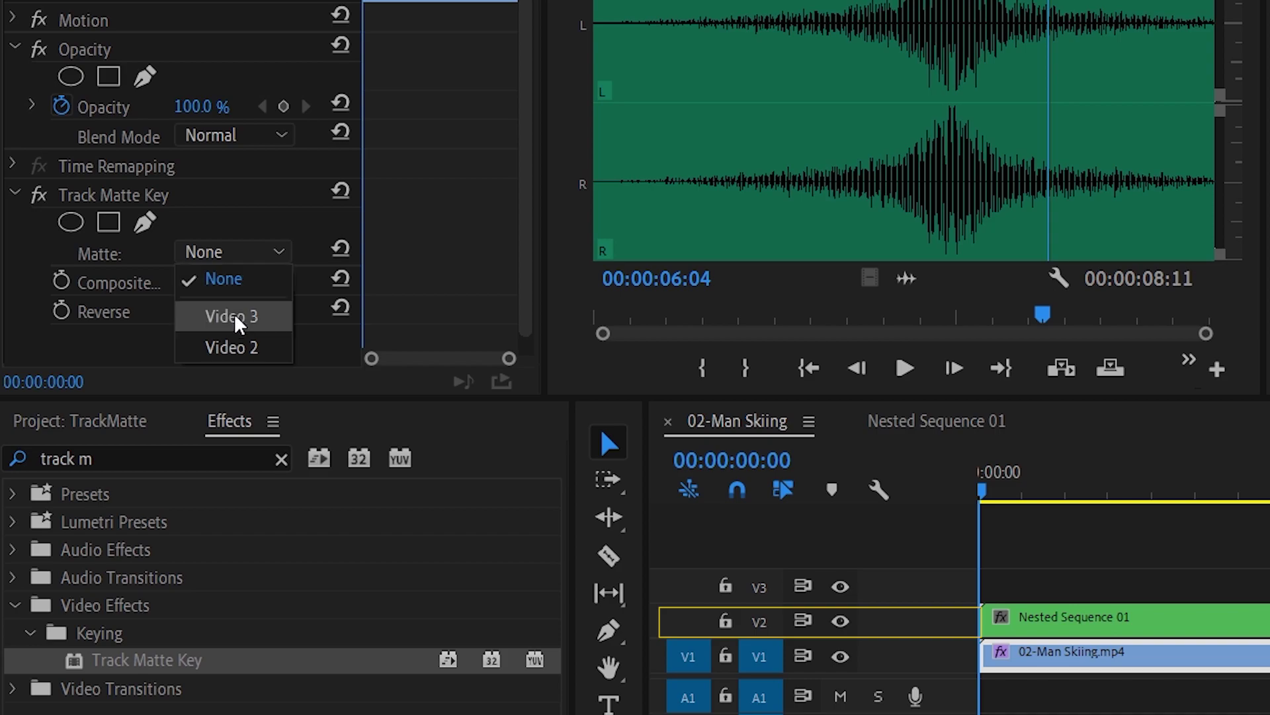
{"action": "left_click", "coordinate": [237, 349]}
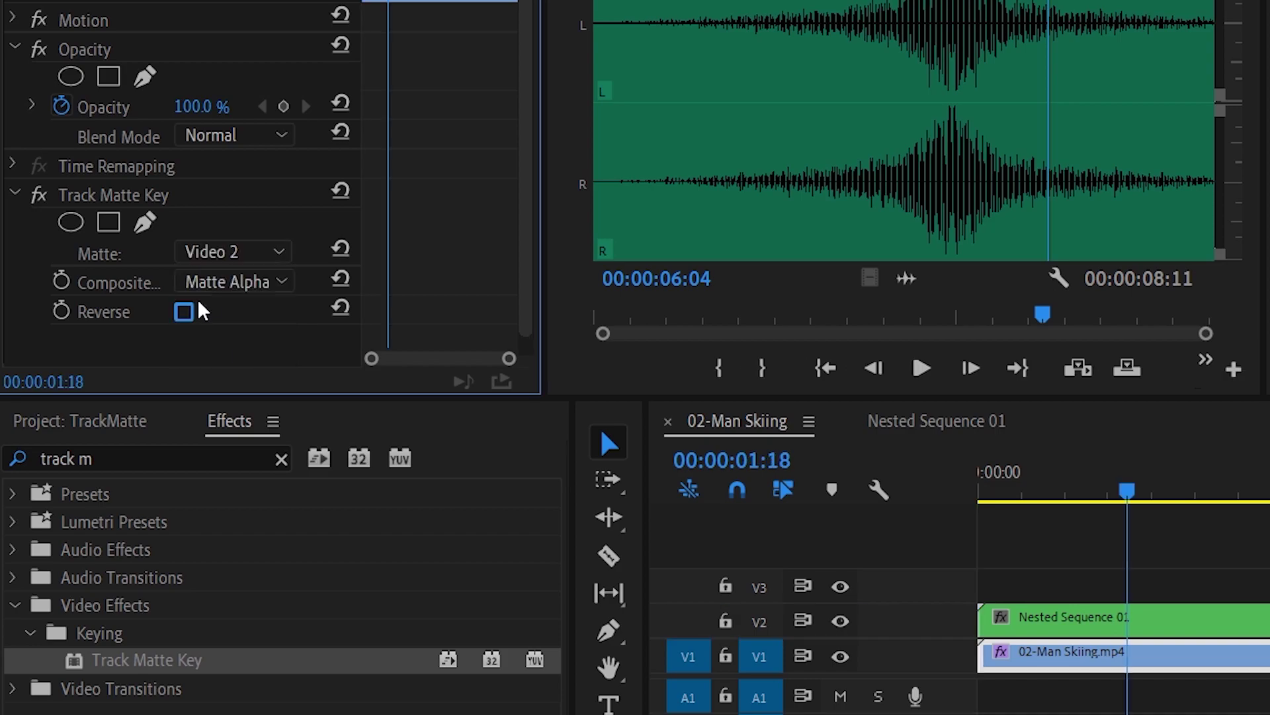
{"action": "left_click", "coordinate": [199, 284]}
{"action": "key", "text": "Escape"}
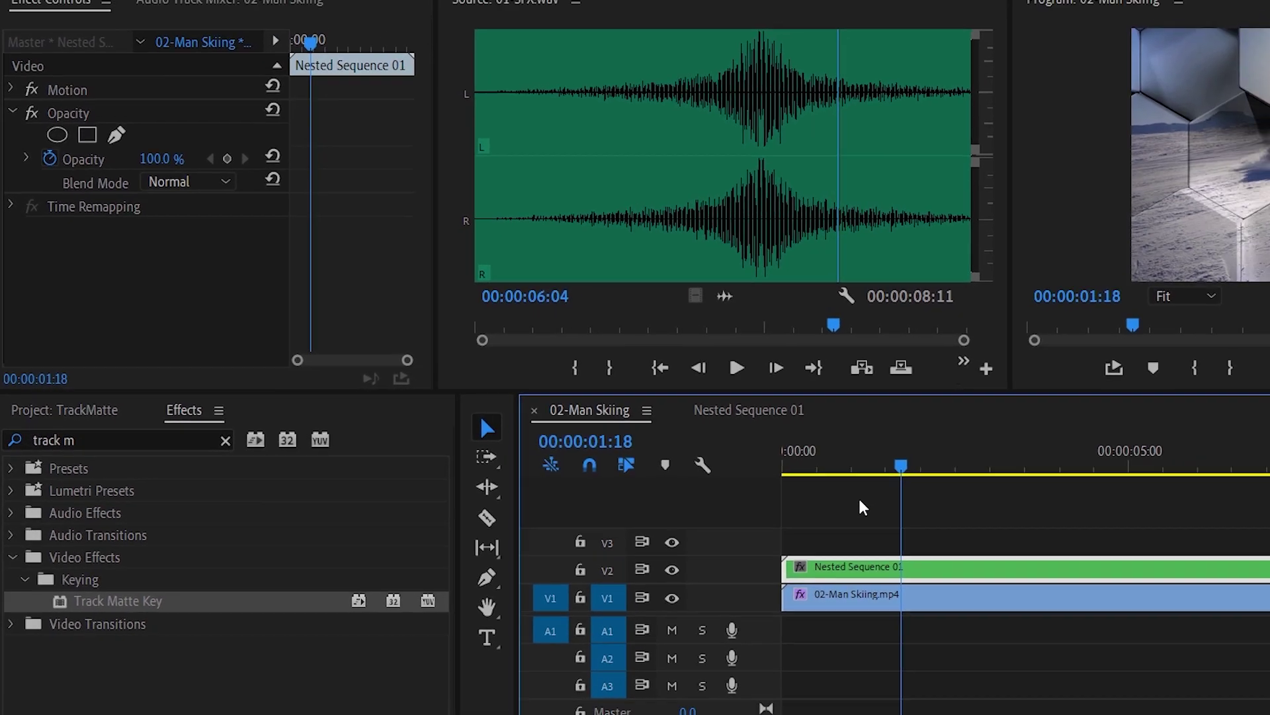
{"action": "left_click", "coordinate": [1089, 491]}
{"action": "left_click_drag", "start_coordinate": [638, 453], "coordinate": [991, 452]}
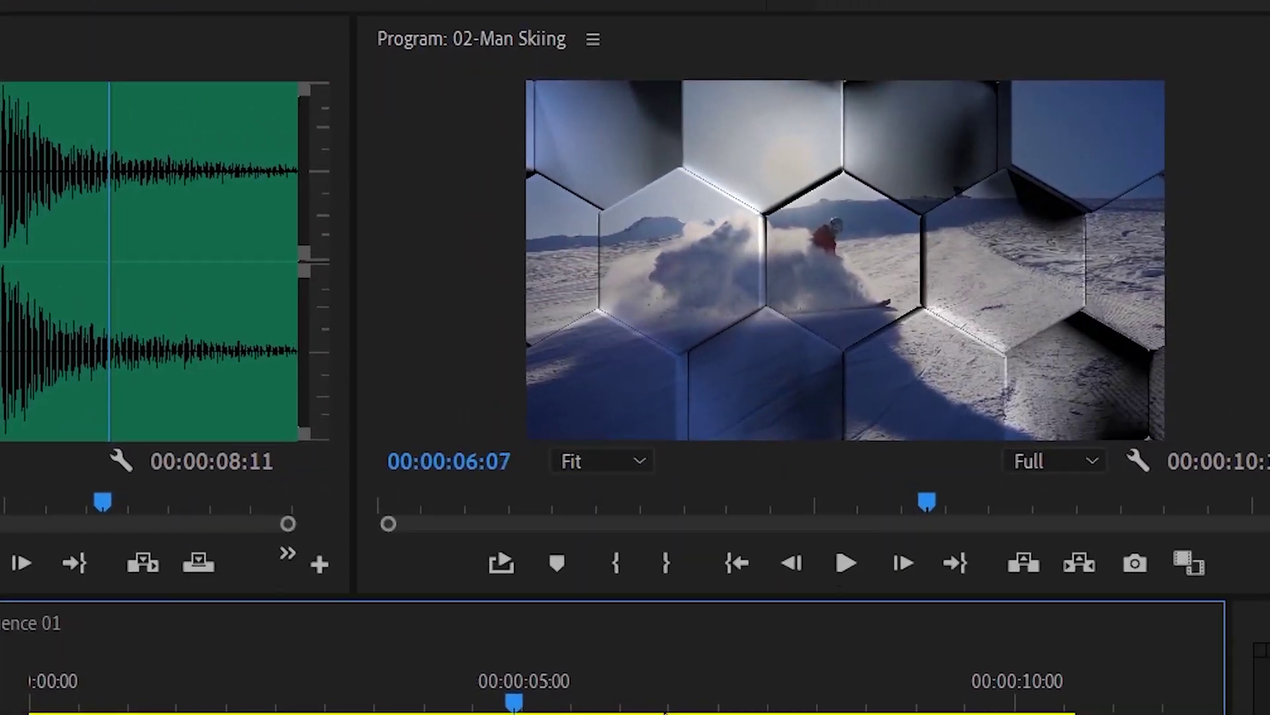
{"action": "left_click_drag", "start_coordinate": [665, 711], "coordinate": [32, 711]}
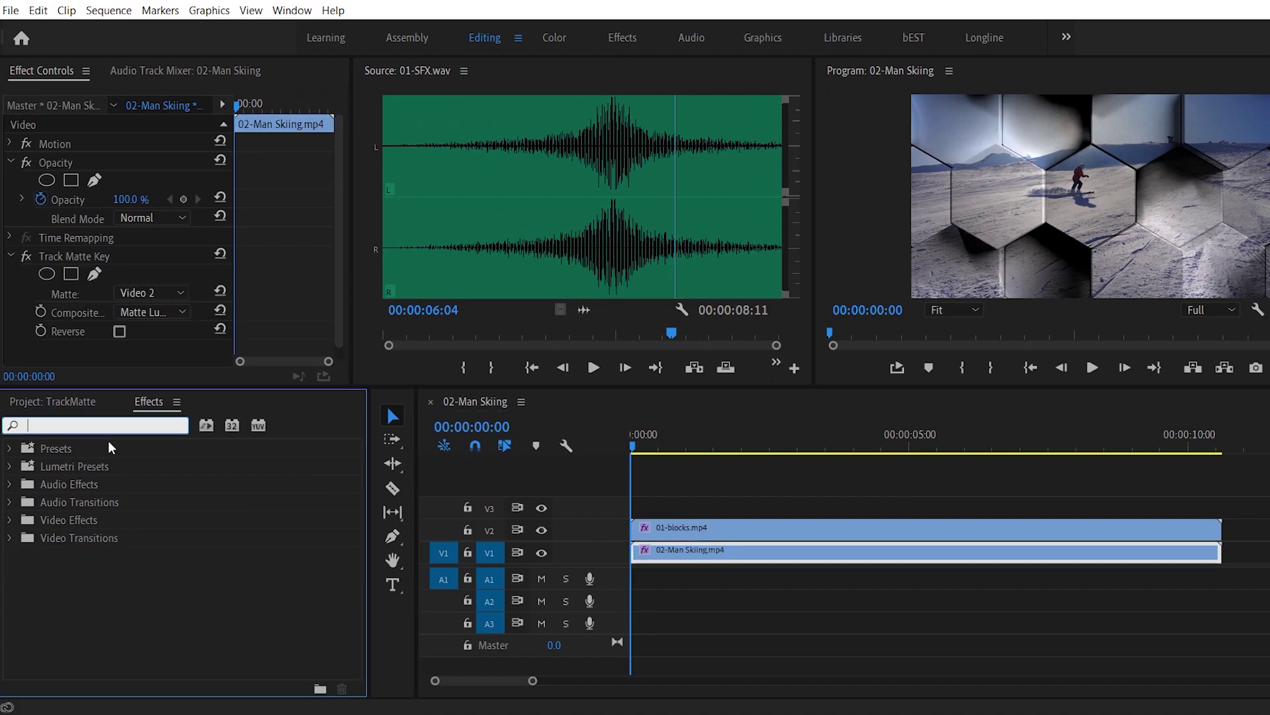
Step: Apply Lumetri Color to the skiing clip and show the Lumetri Color panel
{"action": "type", "text": "lumetri"}
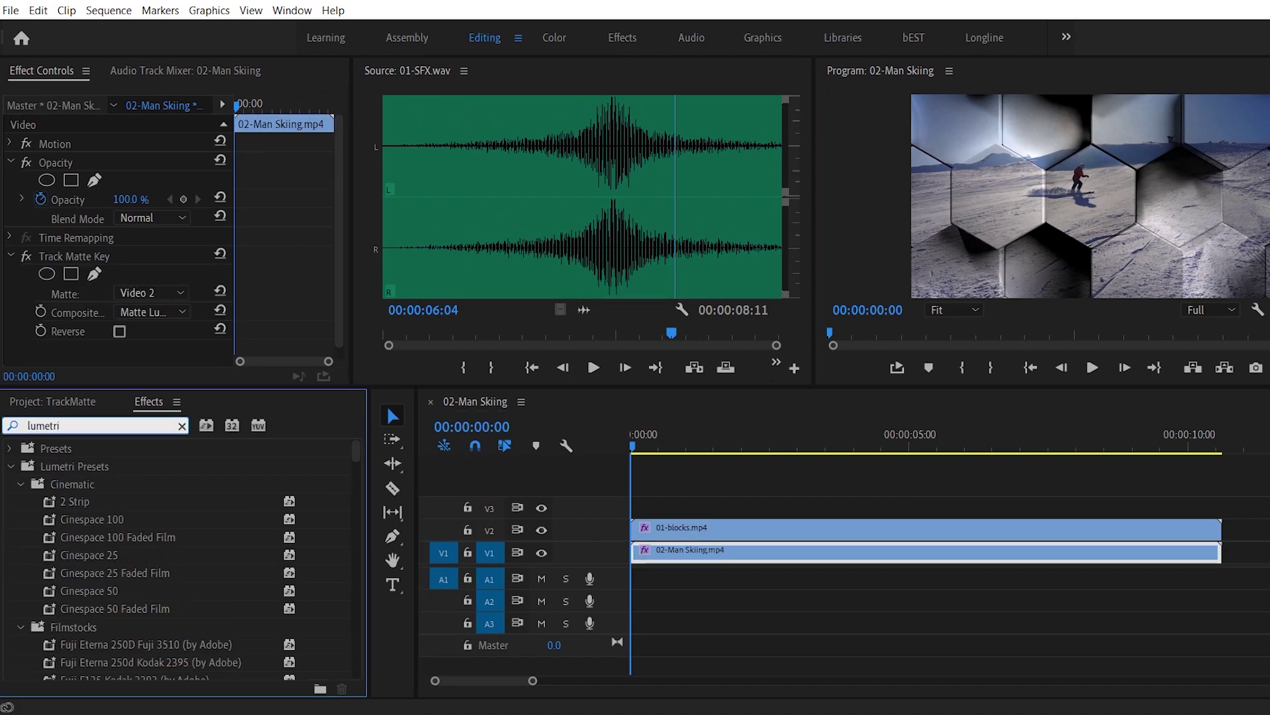
{"action": "left_click", "coordinate": [11, 468]}
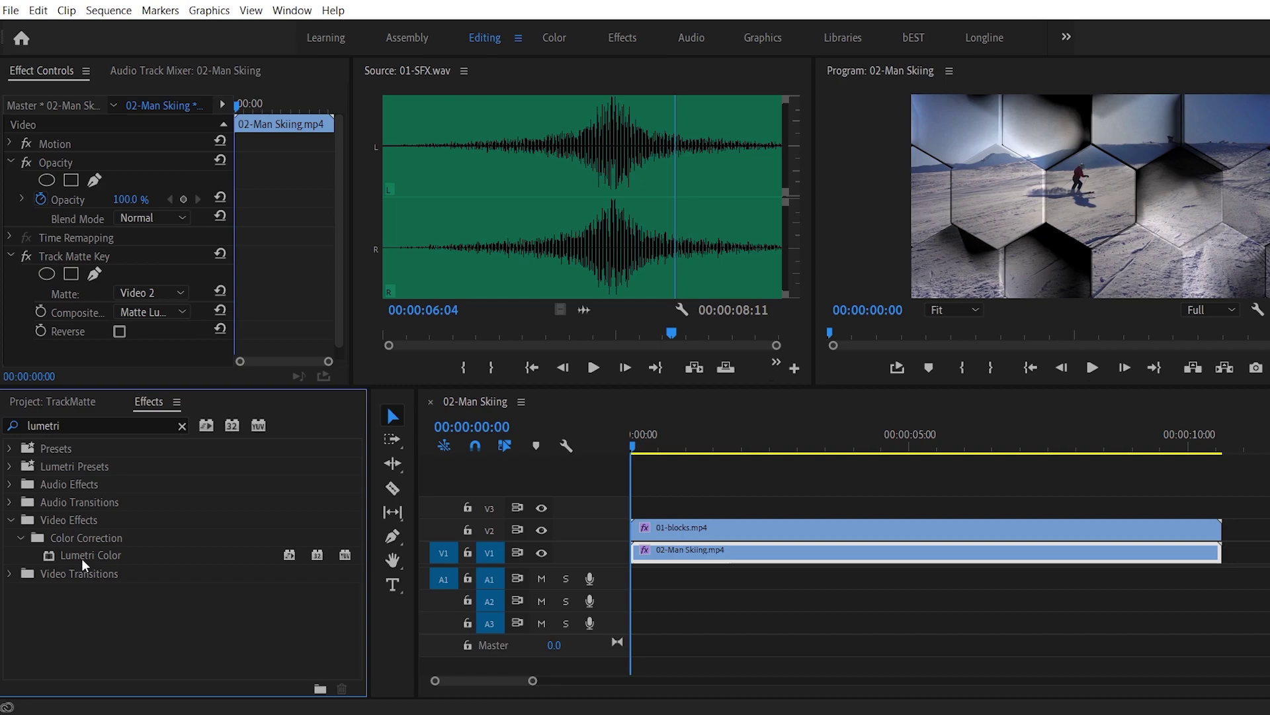
{"action": "left_click_drag", "start_coordinate": [83, 561], "coordinate": [671, 561]}
{"action": "left_click", "coordinate": [286, 12]}
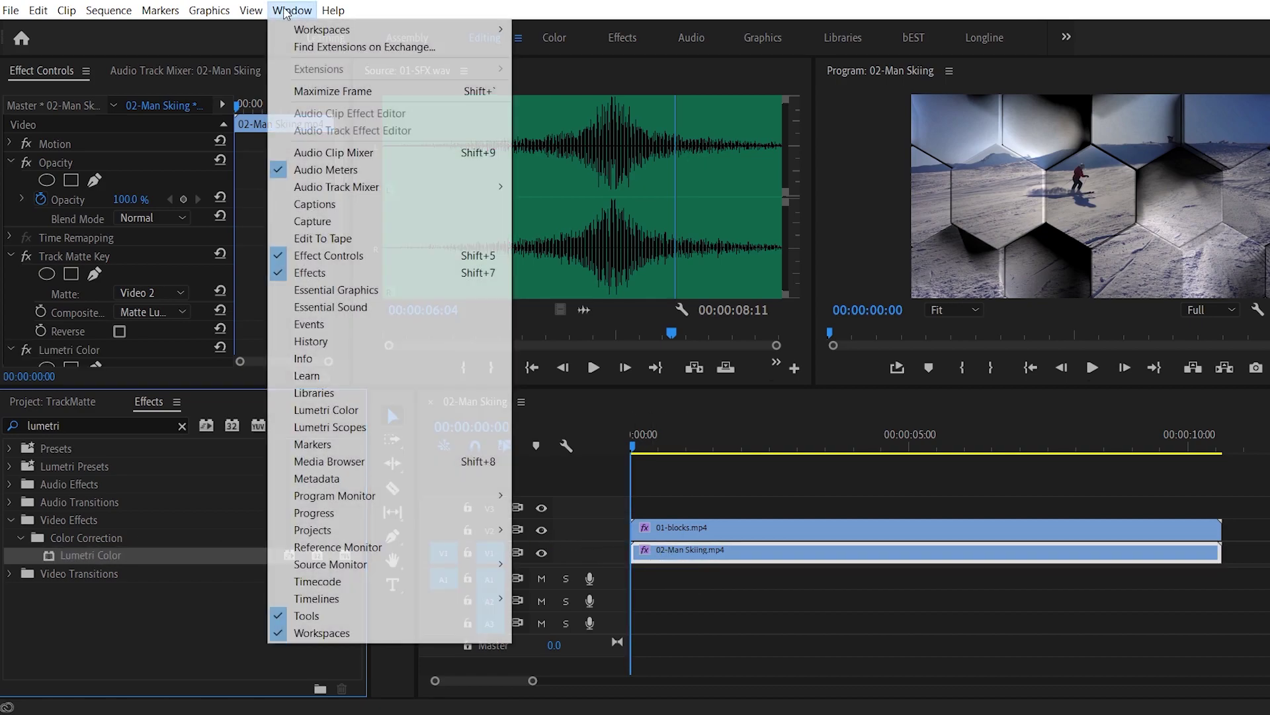
{"action": "left_click", "coordinate": [324, 409]}
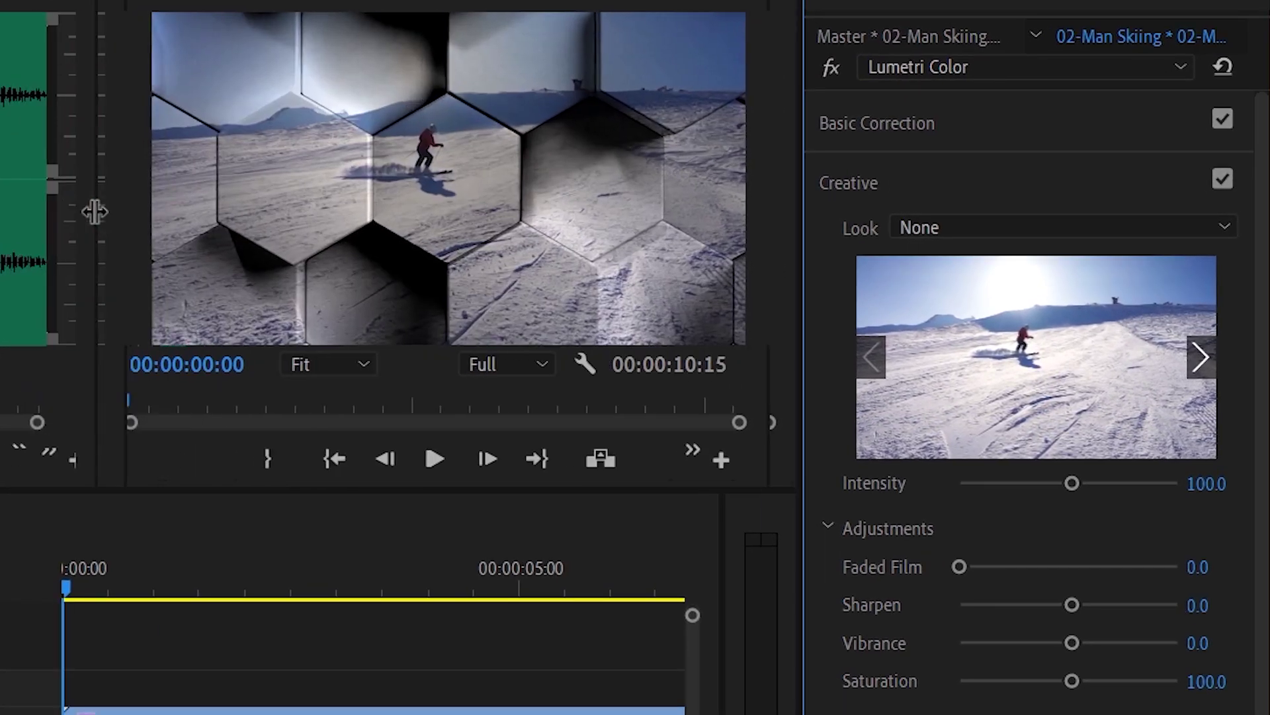
{"action": "left_click_drag", "start_coordinate": [95, 212], "coordinate": [58, 212]}
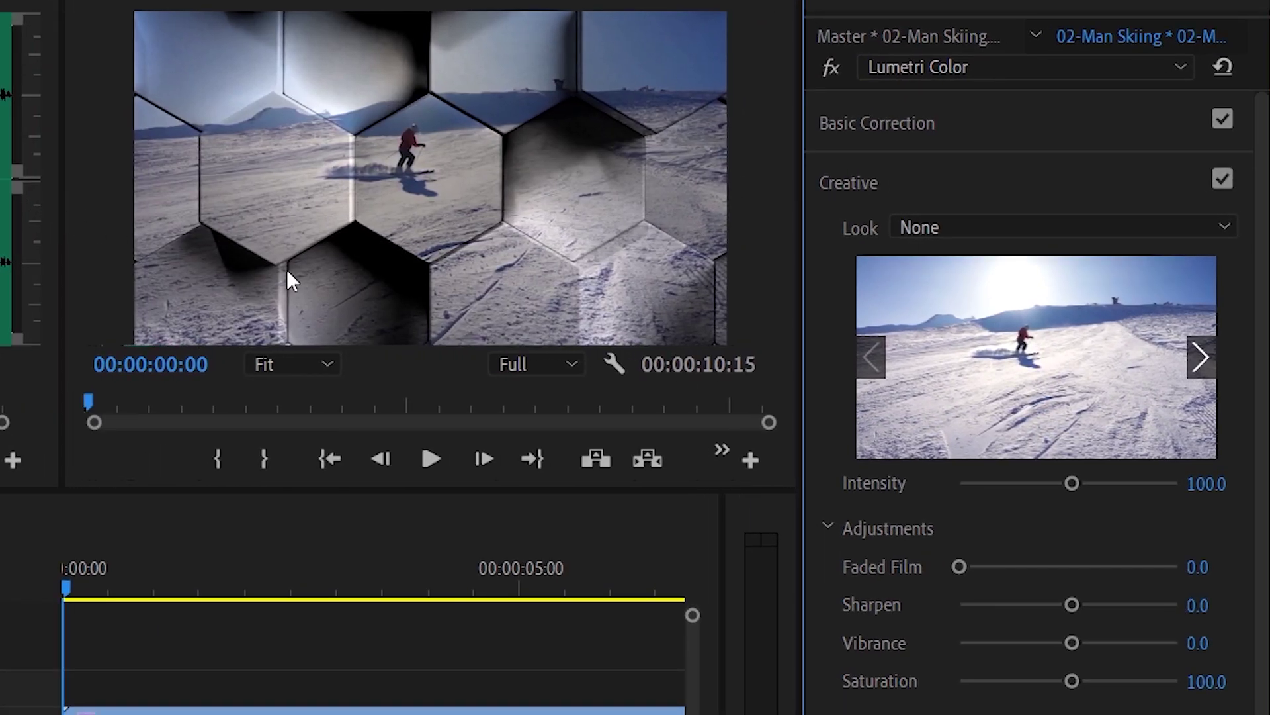
Step: In Basic Correction set Temperature 9.3 and Exposure 0.5, raise Whites, and toggle it to compare
{"action": "left_click", "coordinate": [1090, 133]}
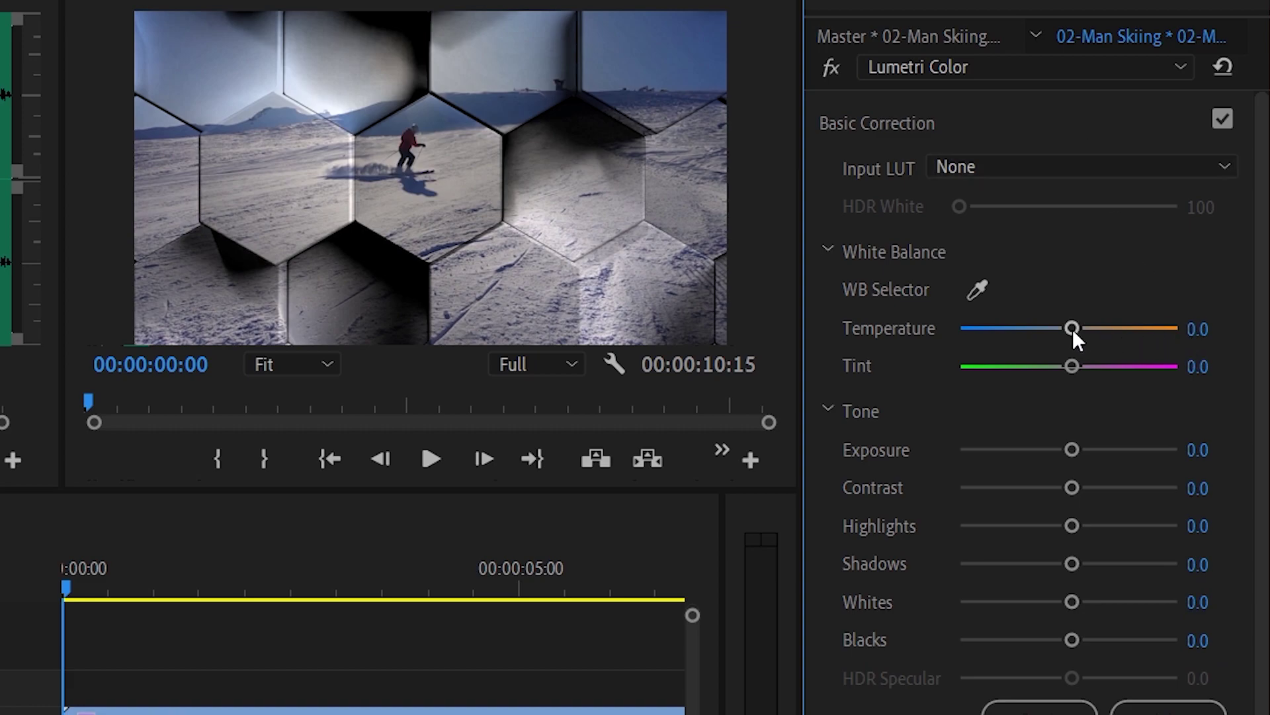
{"action": "left_click_drag", "start_coordinate": [1072, 328], "coordinate": [1077, 329]}
{"action": "left_click_drag", "start_coordinate": [1072, 449], "coordinate": [1077, 528]}
{"action": "left_click_drag", "start_coordinate": [1072, 602], "coordinate": [1078, 604]}
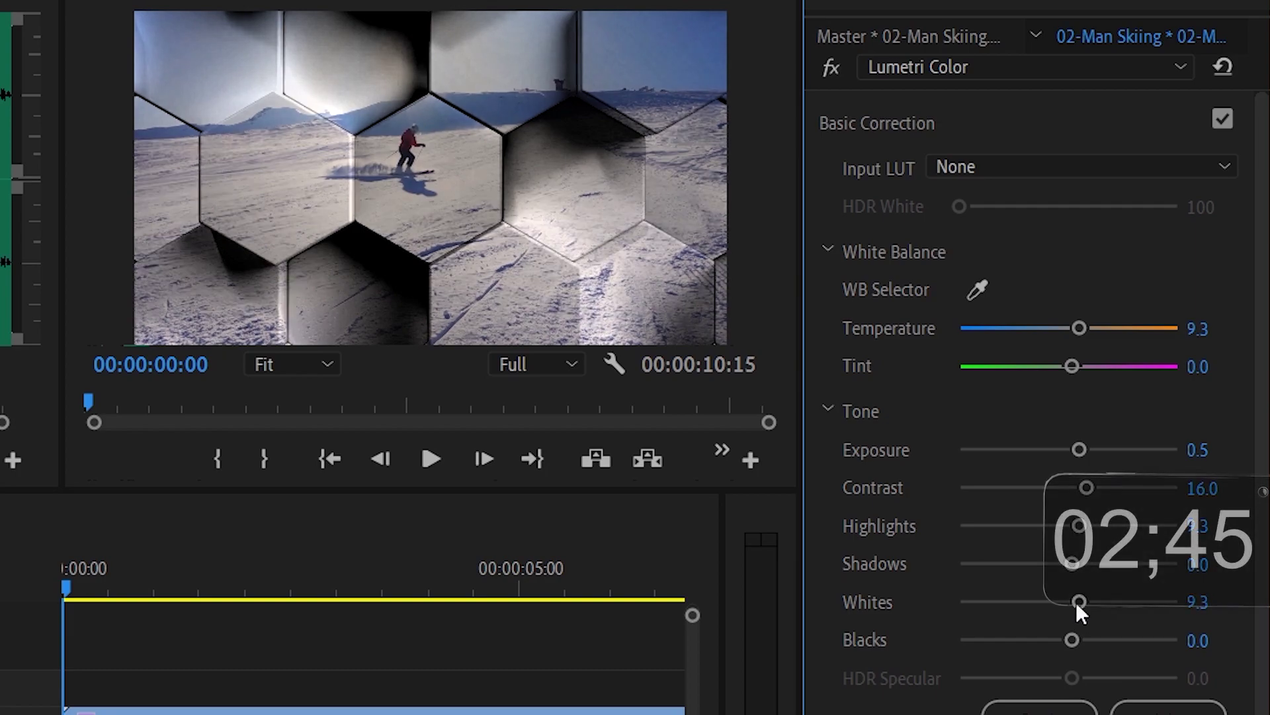
{"action": "left_click", "coordinate": [1222, 119]}
{"action": "left_click", "coordinate": [1223, 119]}
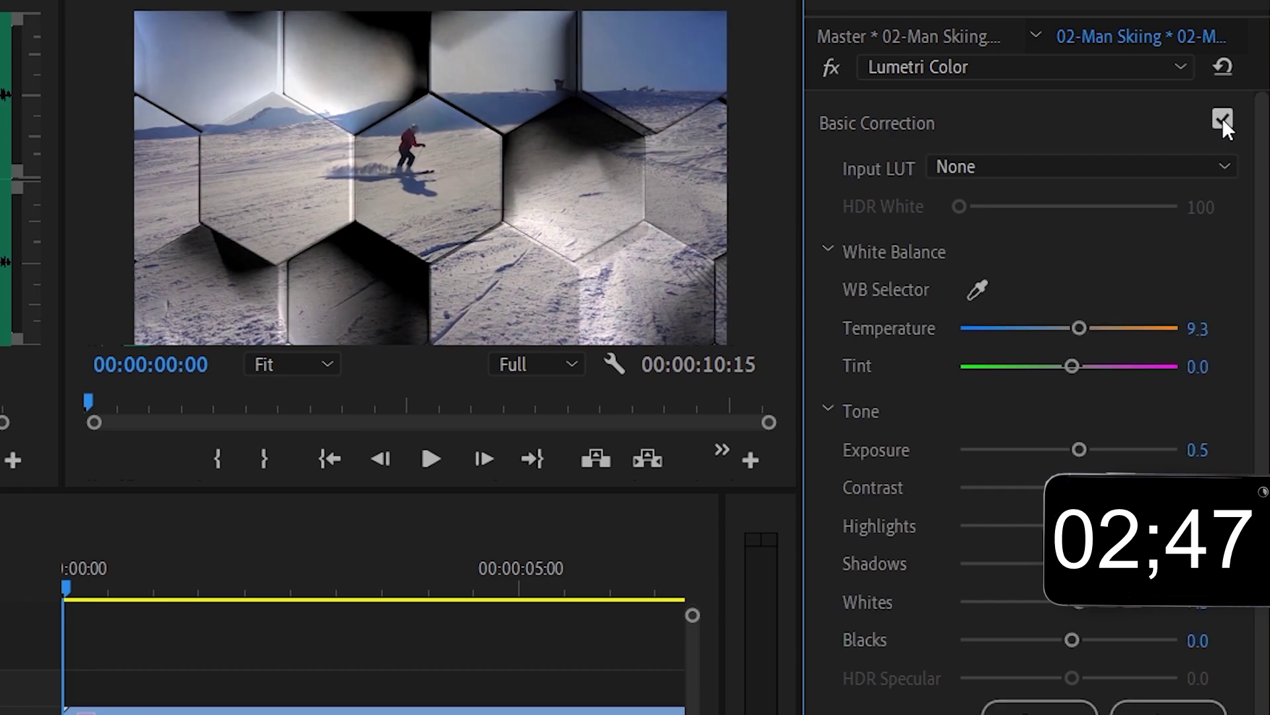
Step: Apply the Lens Flare effect to the skiing clip
{"action": "left_click", "coordinate": [873, 3]}
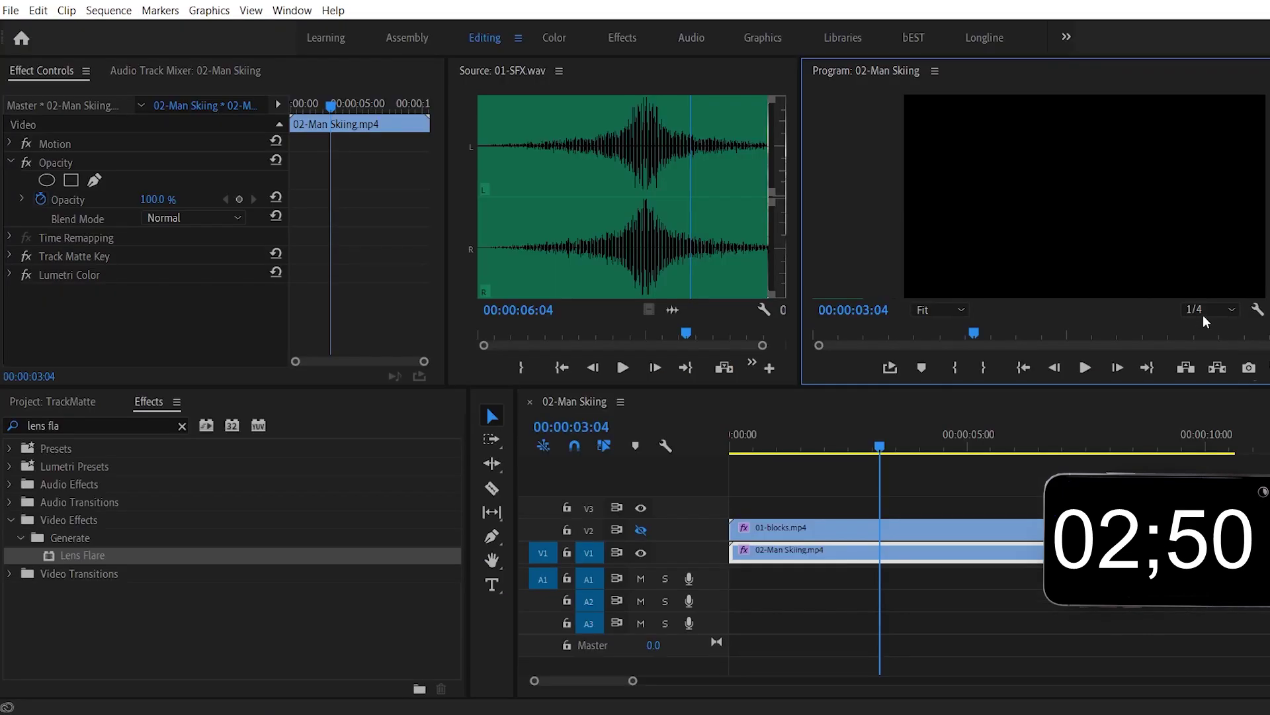
{"action": "left_click", "coordinate": [1030, 447]}
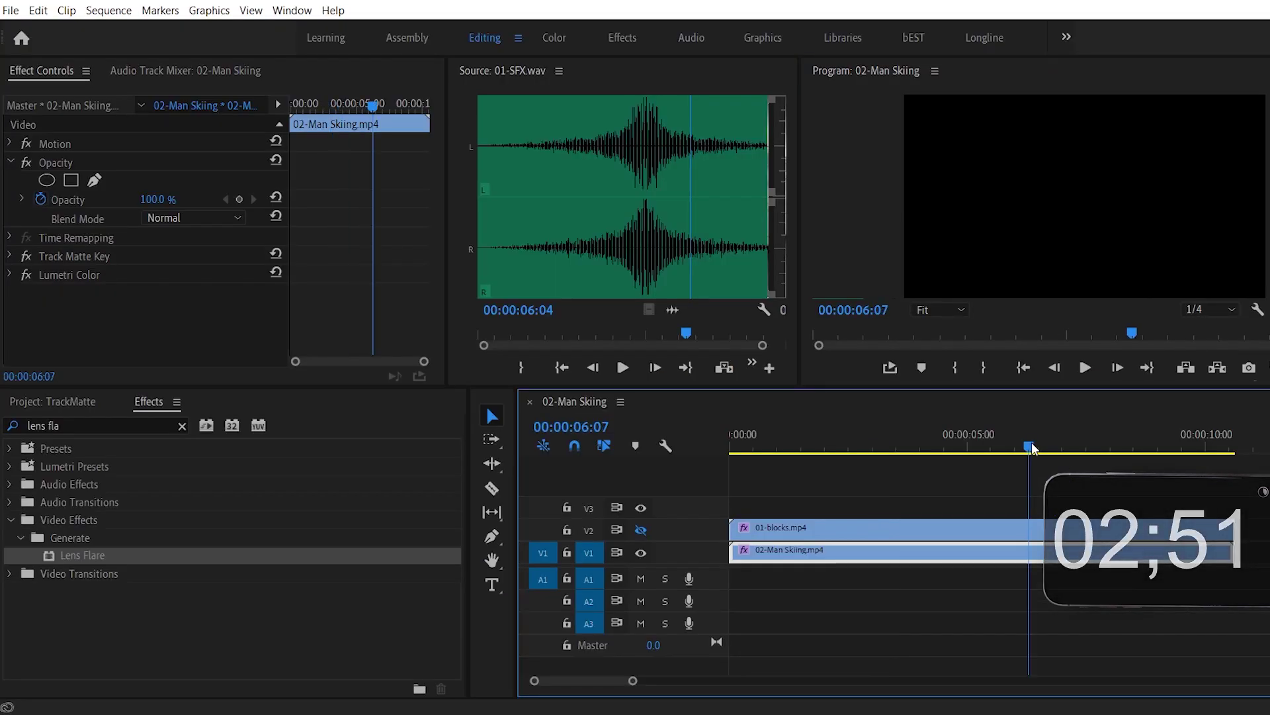
{"action": "left_click", "coordinate": [792, 446]}
{"action": "left_click", "coordinate": [153, 427]}
{"action": "key", "text": "BackSpace"}
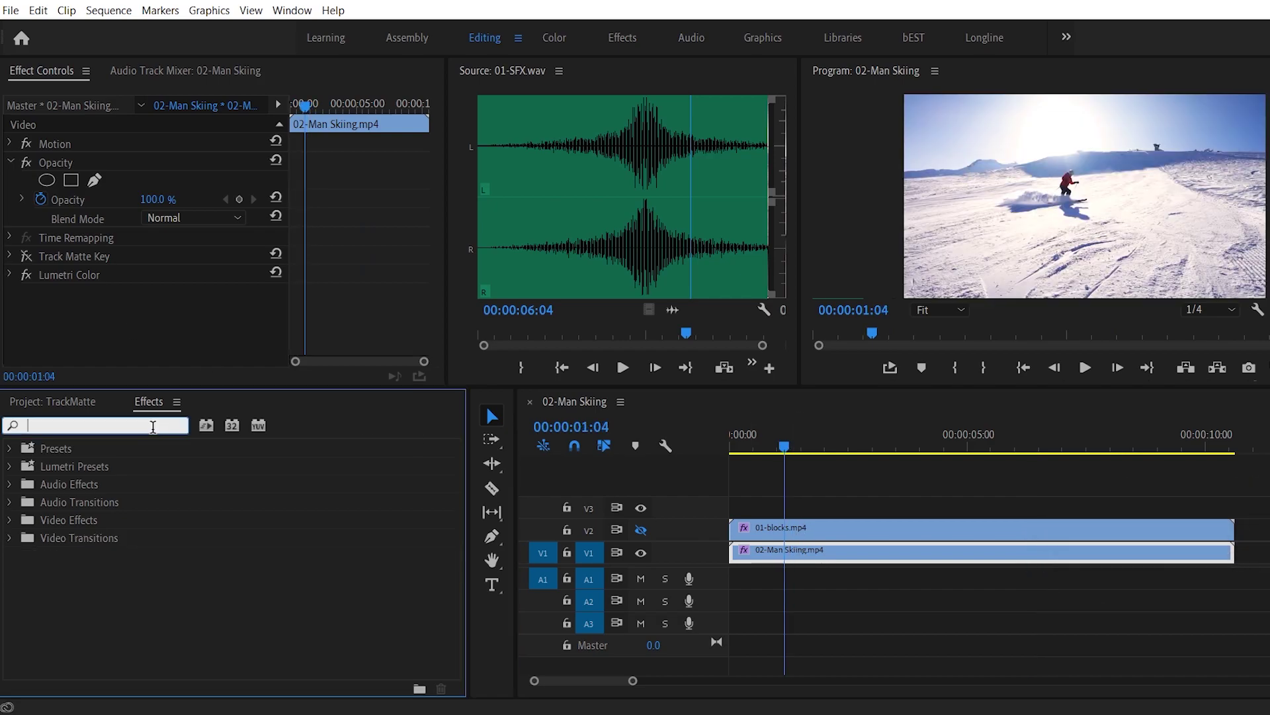
{"action": "type", "text": "lens fla"}
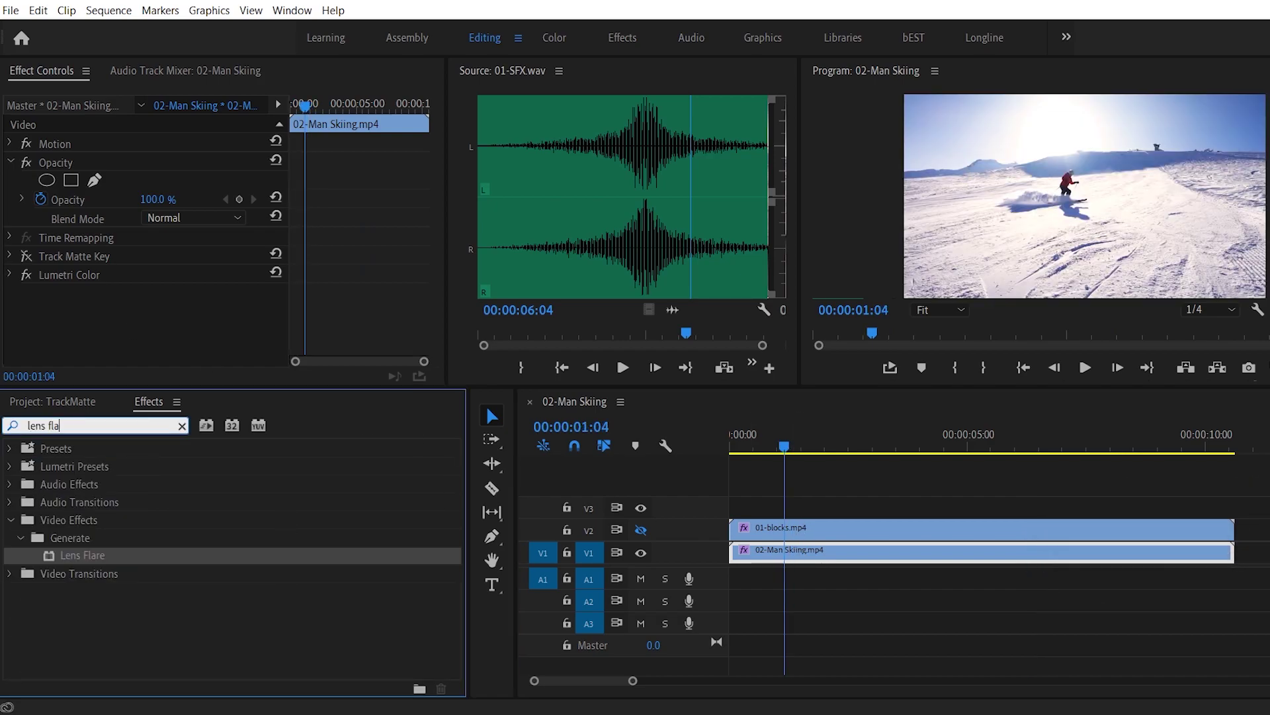
{"action": "type", "text": "re"}
{"action": "left_click_drag", "start_coordinate": [78, 555], "coordinate": [747, 553]}
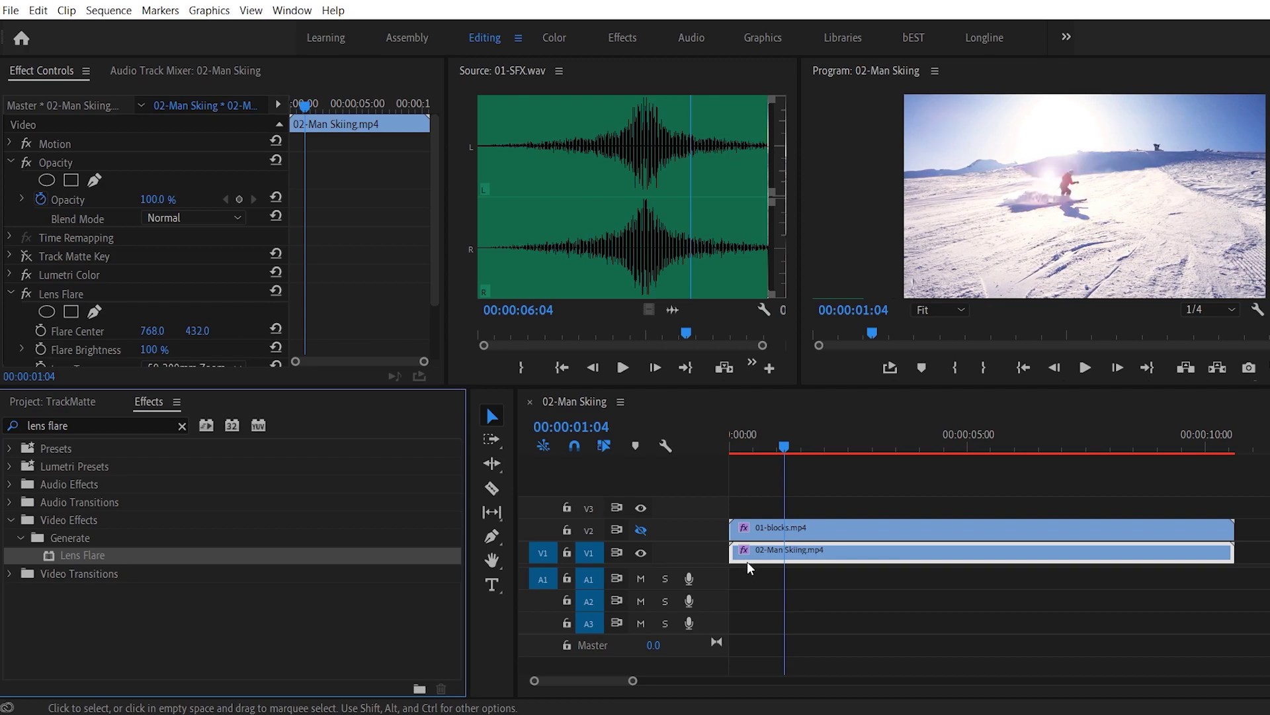
{"action": "scroll", "coordinate": [371, 249], "scroll_direction": "down", "scroll_amount": 2}
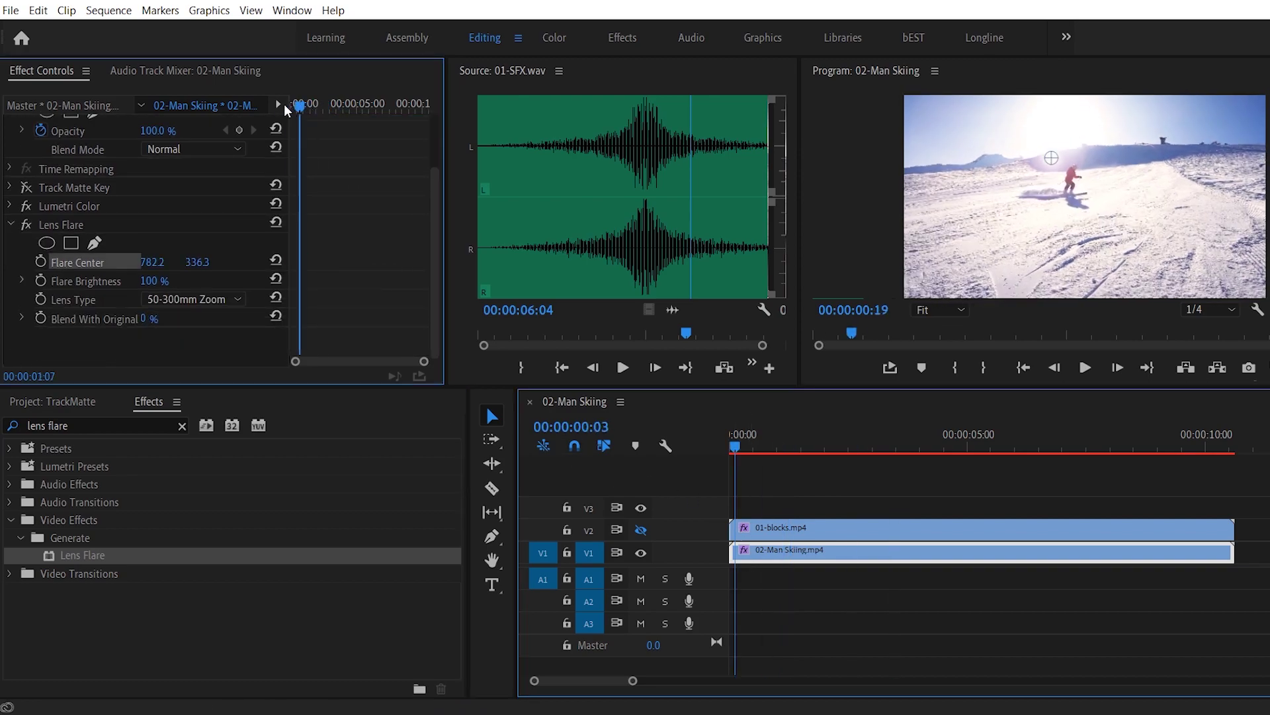
Step: Keyframe the Flare Center near the sun at the start and end of the shot
{"action": "key", "text": "Home"}
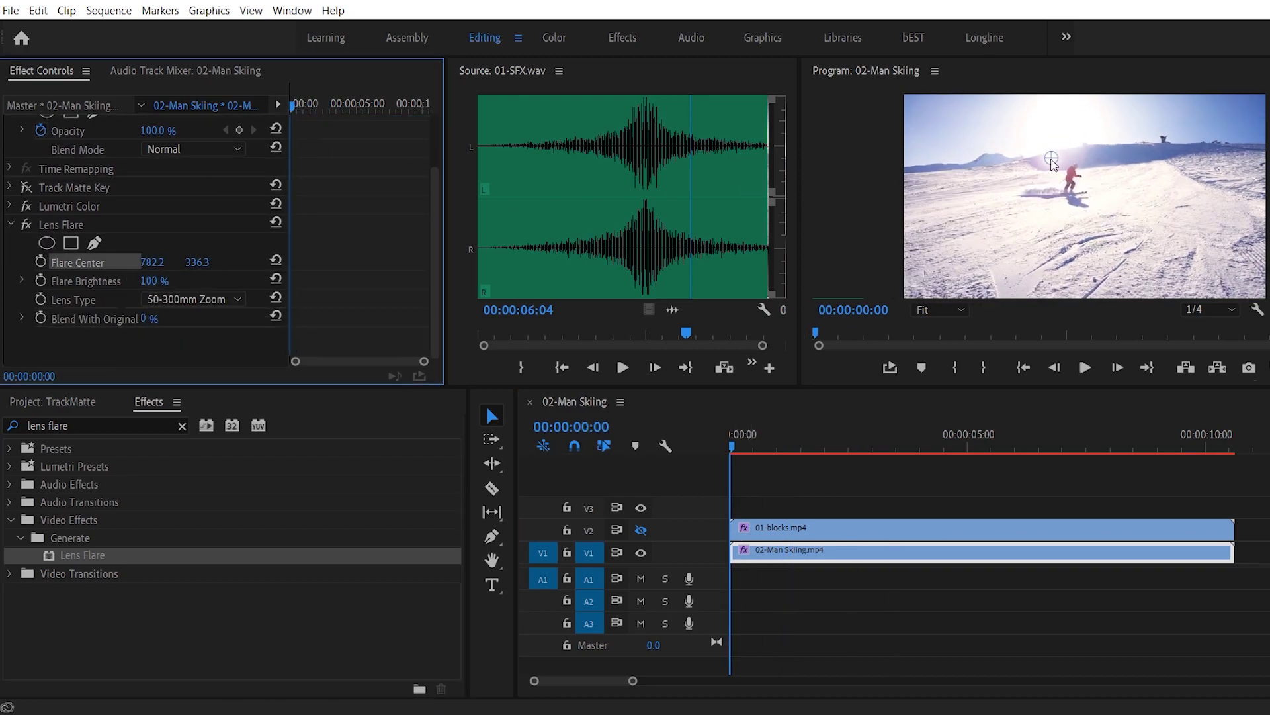
{"action": "left_click_drag", "start_coordinate": [1053, 164], "coordinate": [1057, 150]}
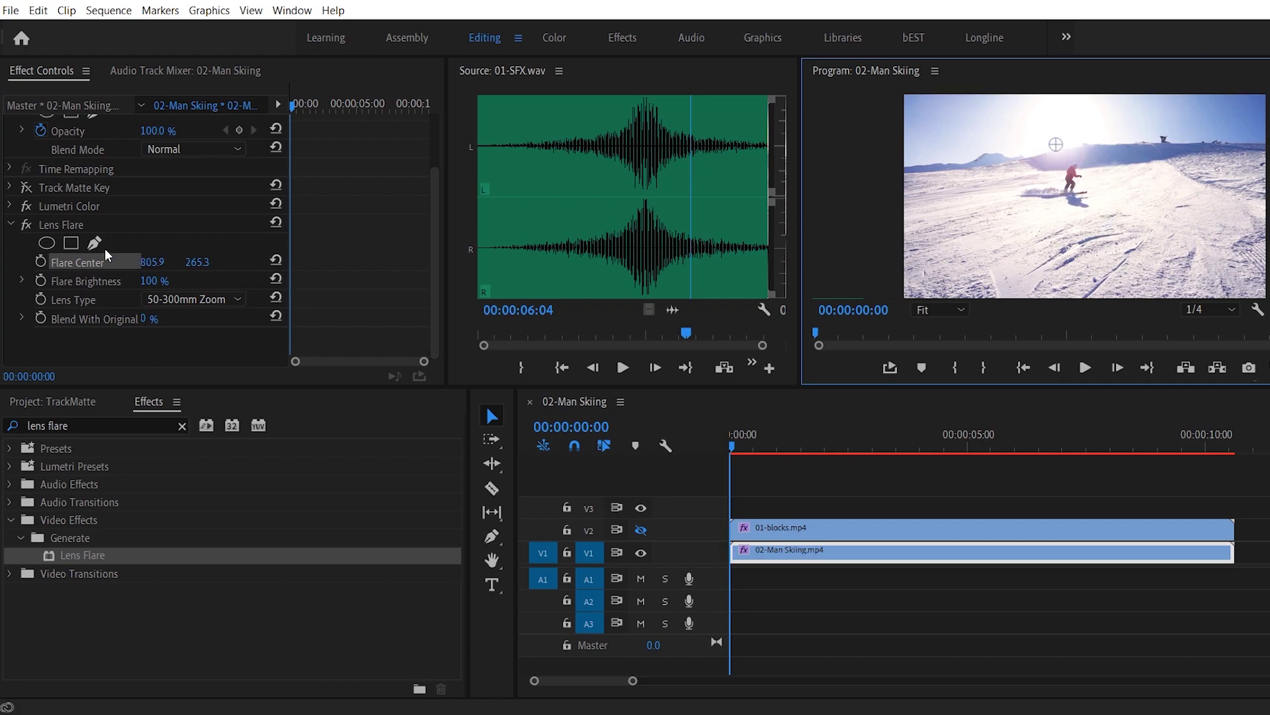
{"action": "left_click", "coordinate": [40, 261]}
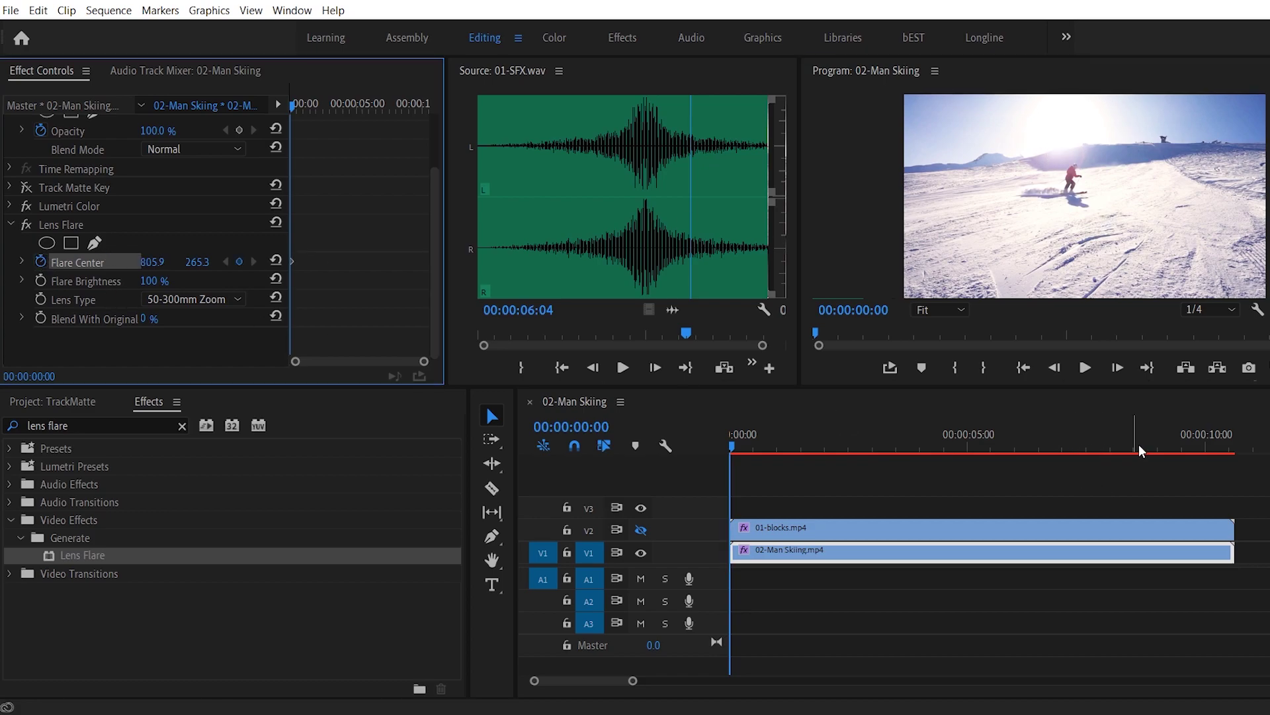
{"action": "left_click_drag", "start_coordinate": [1140, 445], "coordinate": [1232, 452]}
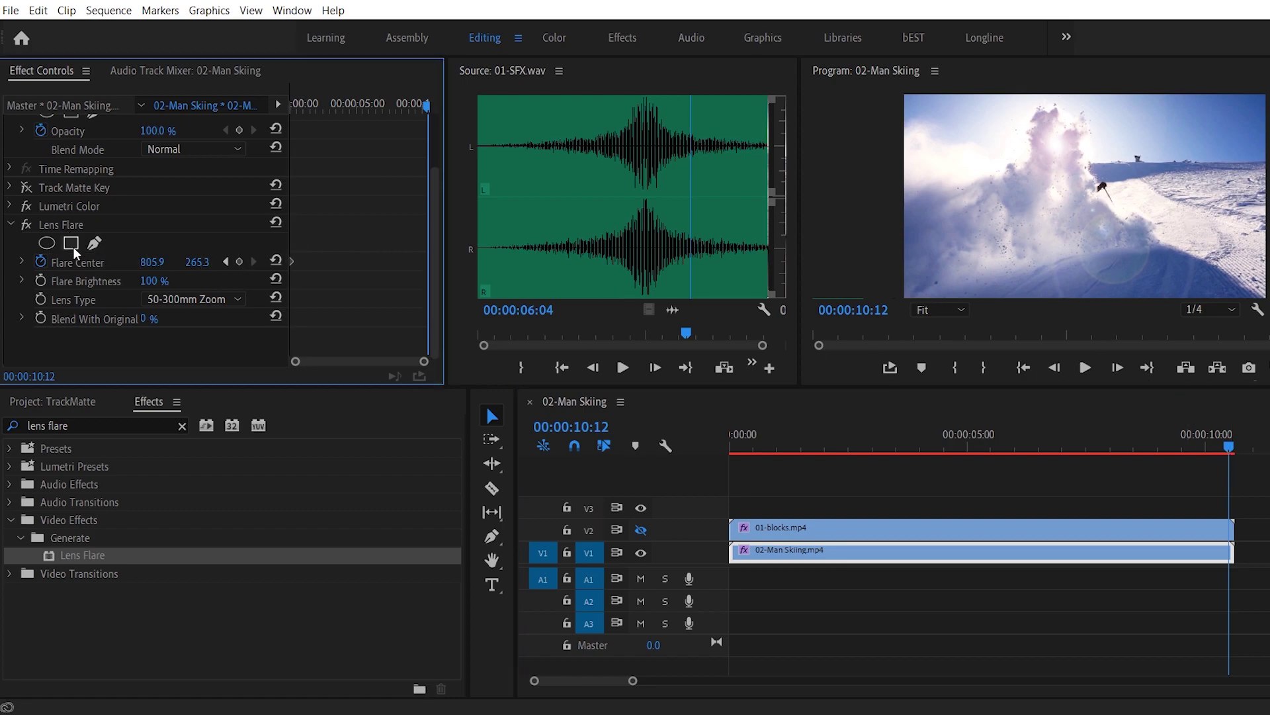
{"action": "left_click_drag", "start_coordinate": [1060, 157], "coordinate": [1059, 168]}
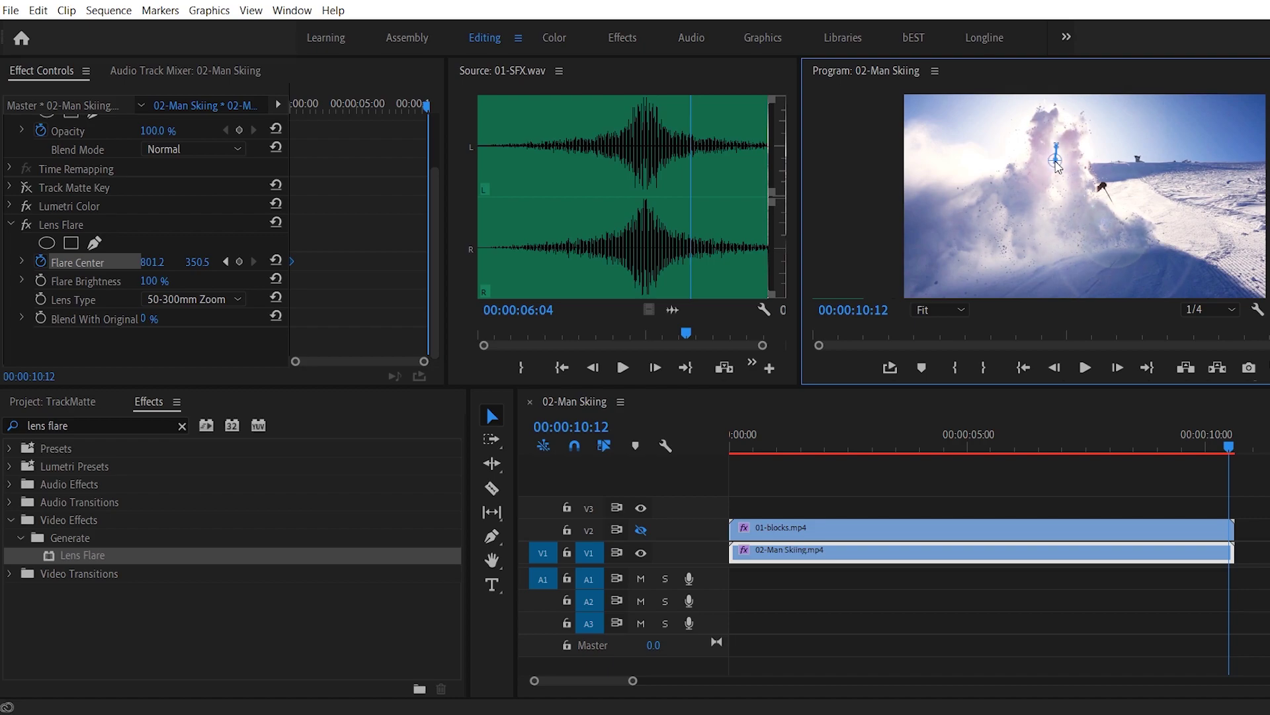
Step: Add a mid-shot Flare Center keyframe and play to check the flare motion
{"action": "left_click_drag", "start_coordinate": [1224, 444], "coordinate": [973, 448]}
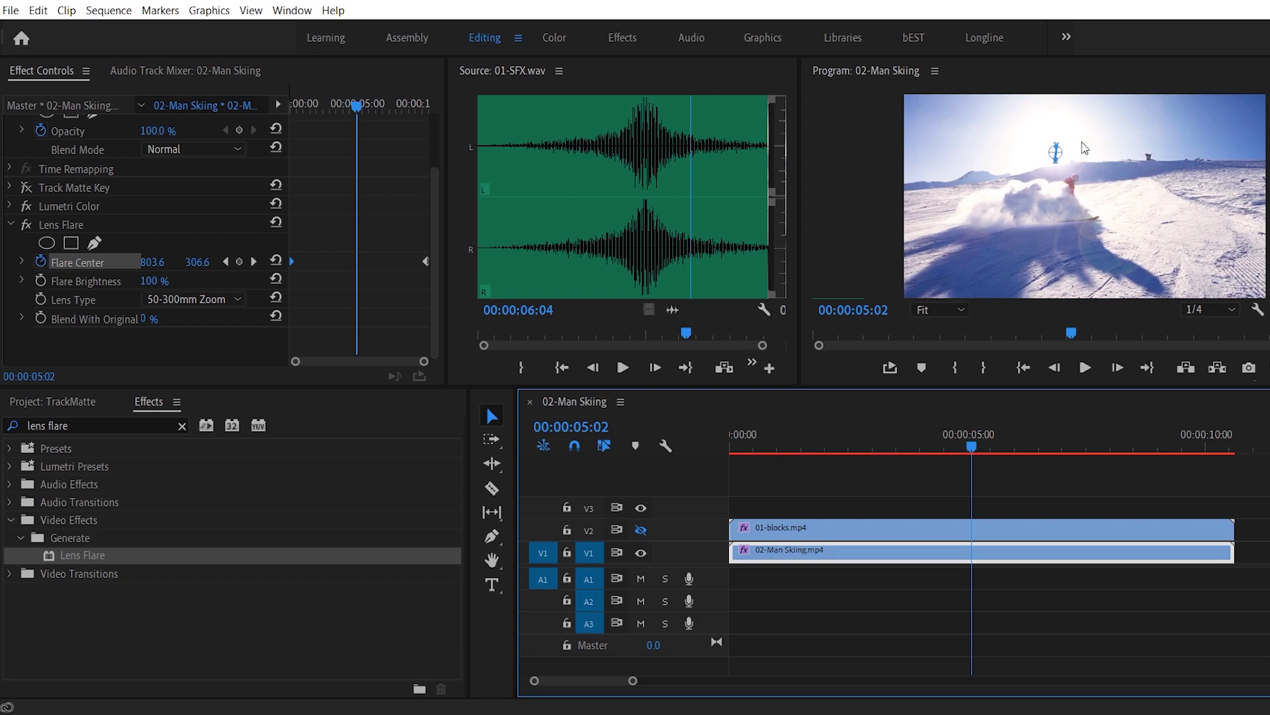
{"action": "left_click_drag", "start_coordinate": [1054, 158], "coordinate": [1051, 168]}
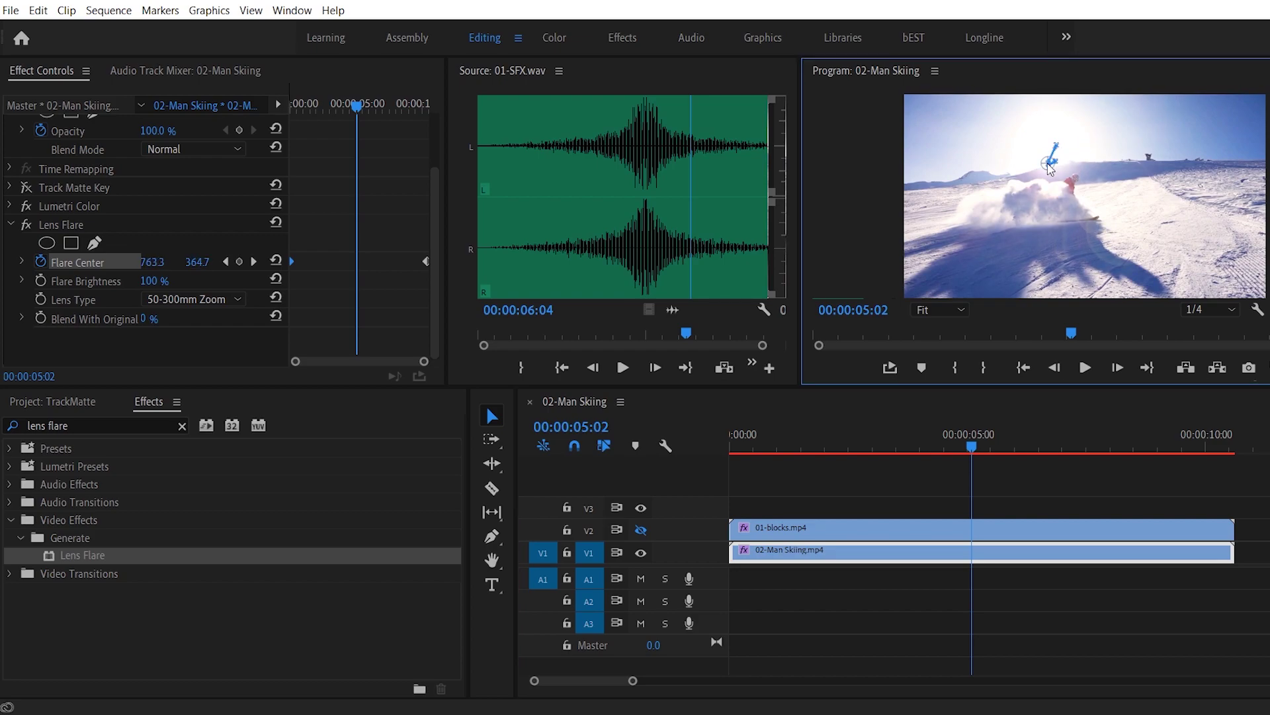
{"action": "key", "text": "space"}
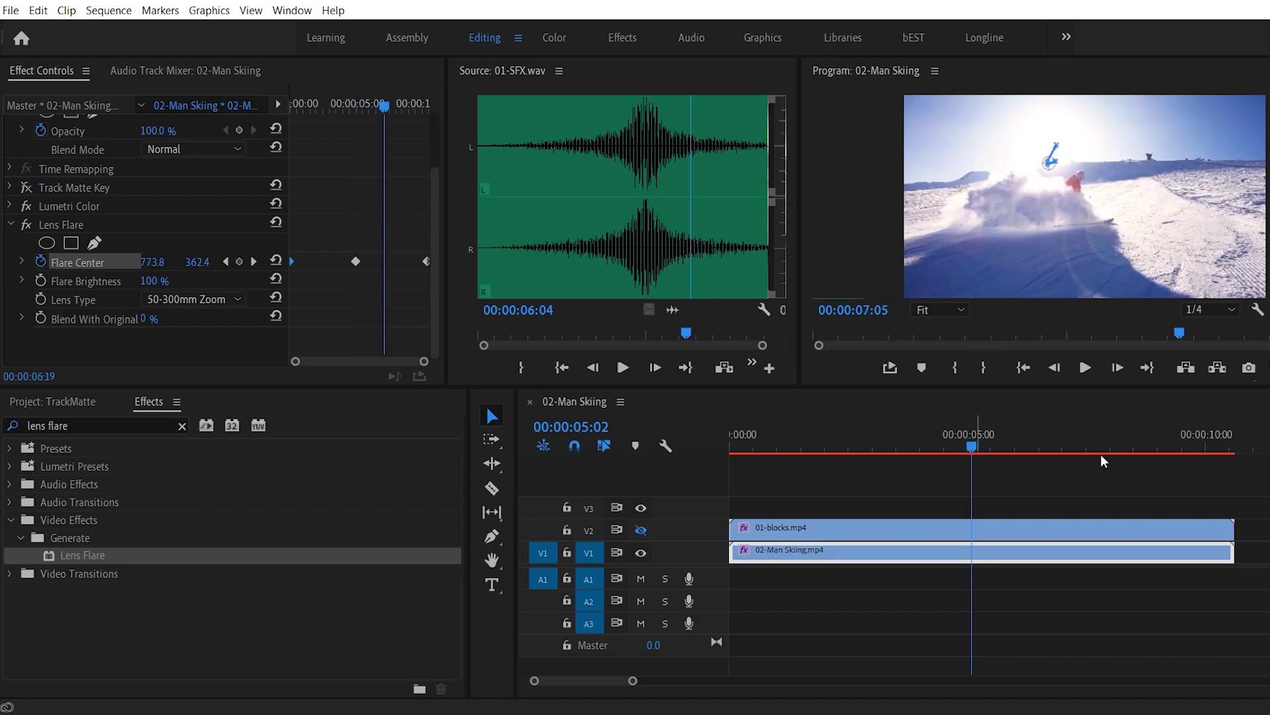
{"action": "left_click", "coordinate": [1181, 452]}
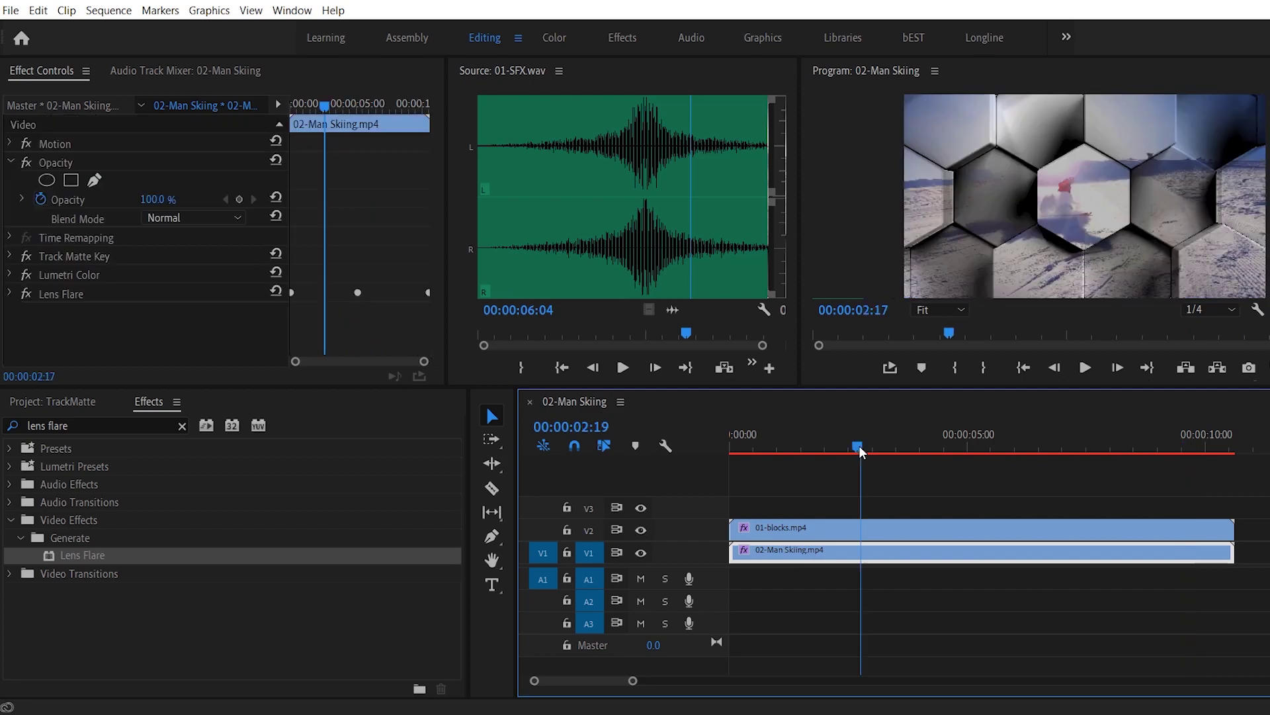
Step: Move Lens Flare above Lumetri Color in the skiing clip's effect stack
{"action": "left_click_drag", "start_coordinate": [860, 452], "coordinate": [858, 452]}
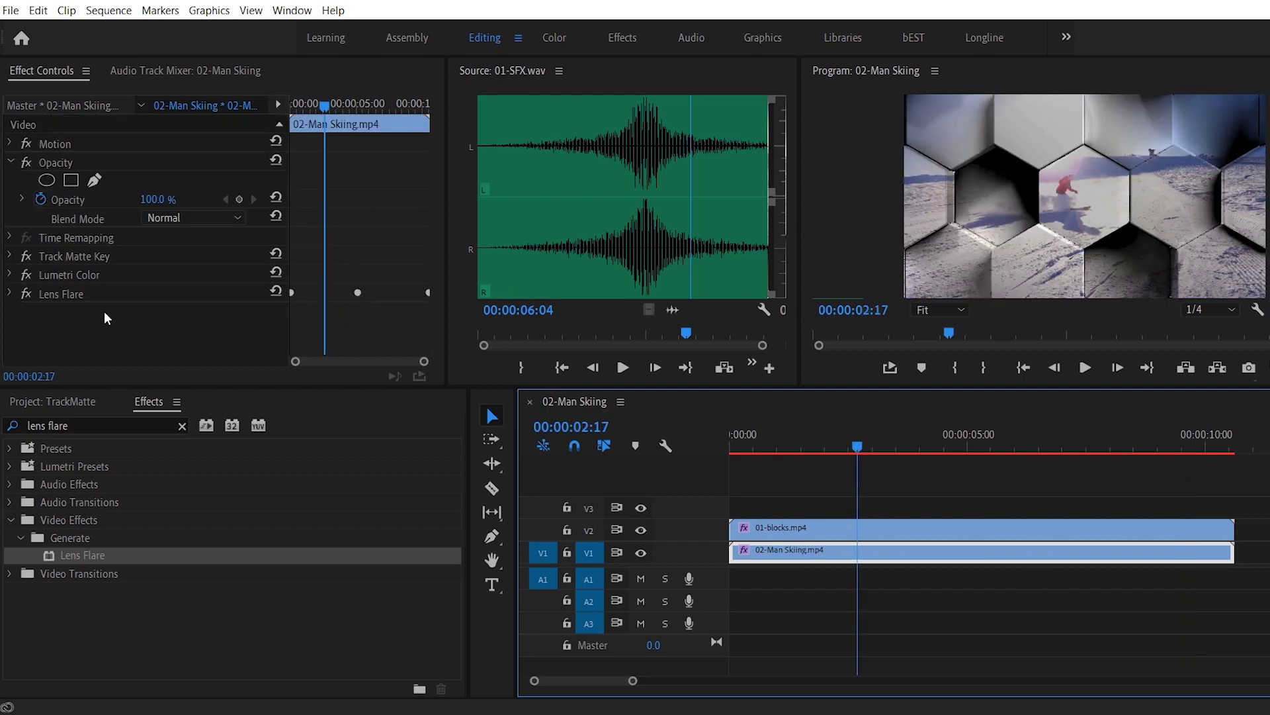
{"action": "left_click", "coordinate": [61, 294]}
{"action": "left_click_drag", "start_coordinate": [67, 278], "coordinate": [60, 274]}
{"action": "left_click", "coordinate": [60, 297]}
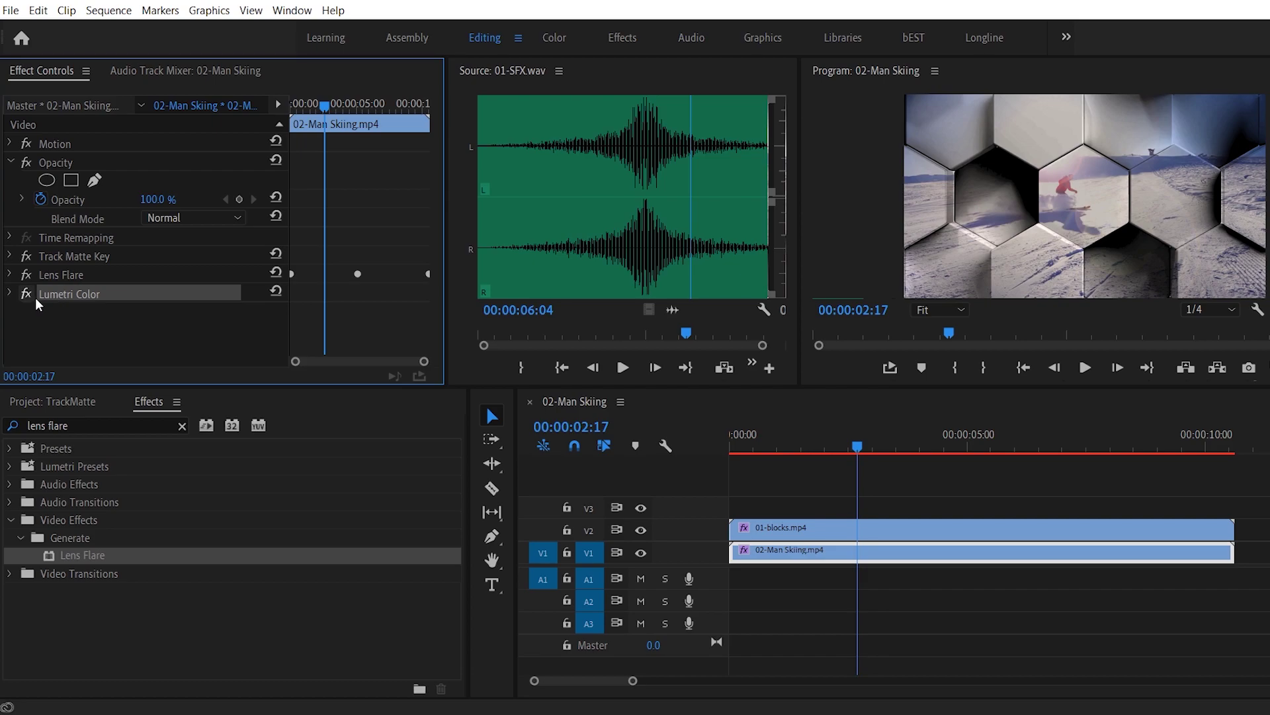
{"action": "left_click", "coordinate": [26, 294]}
{"action": "left_click", "coordinate": [28, 296]}
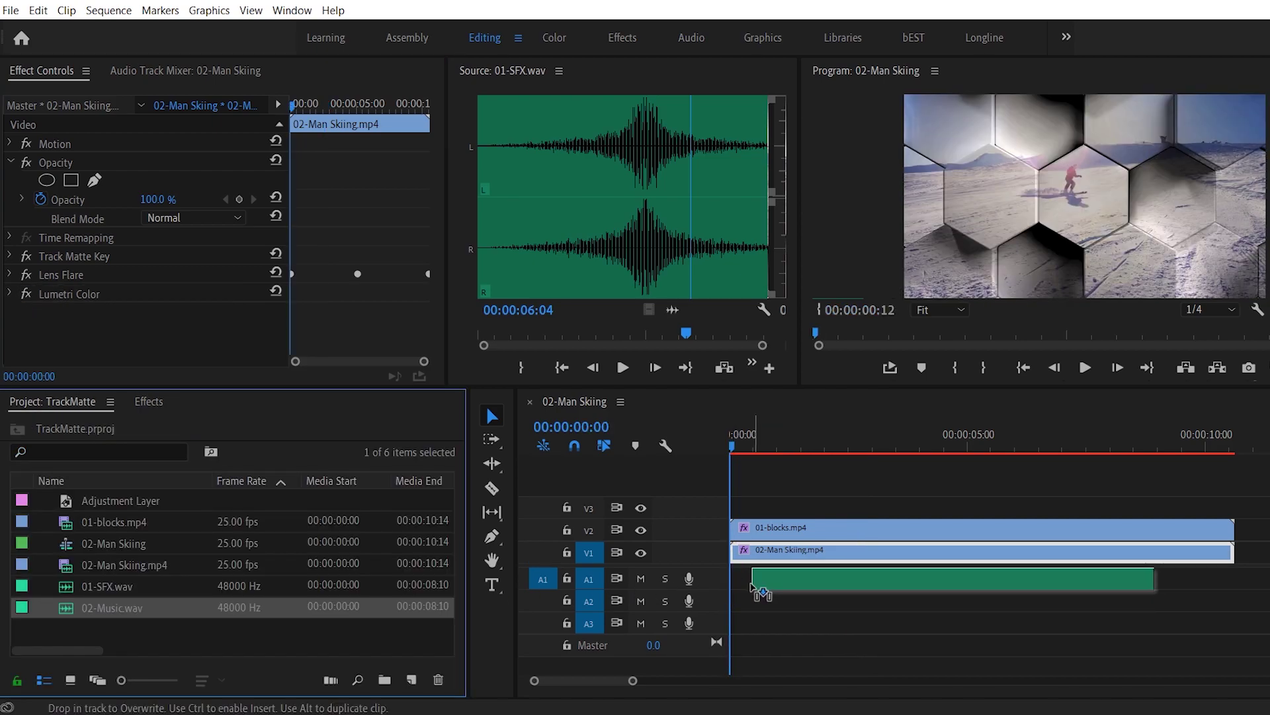
Step: Add 02-Music.wav on A1 and 01-SFX.wav on A2, then preview the sequence
{"action": "left_click_drag", "start_coordinate": [781, 579], "coordinate": [548, 634]}
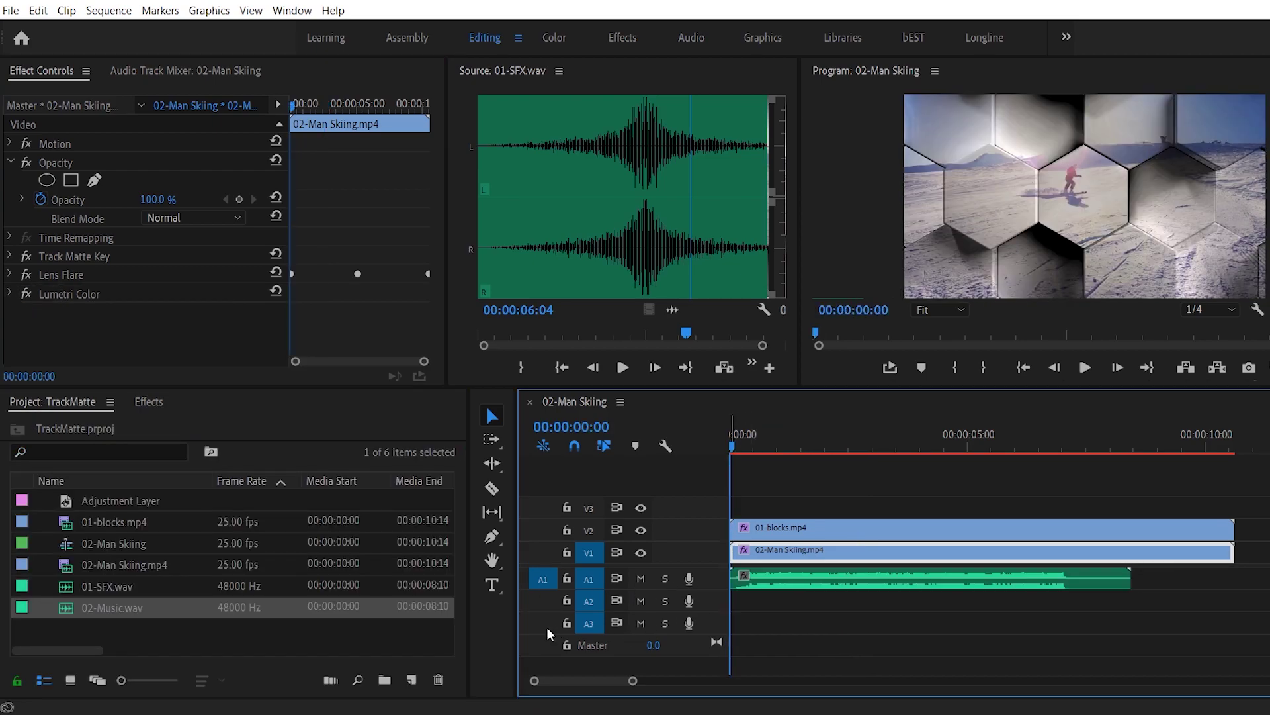
{"action": "left_click_drag", "start_coordinate": [85, 591], "coordinate": [731, 604]}
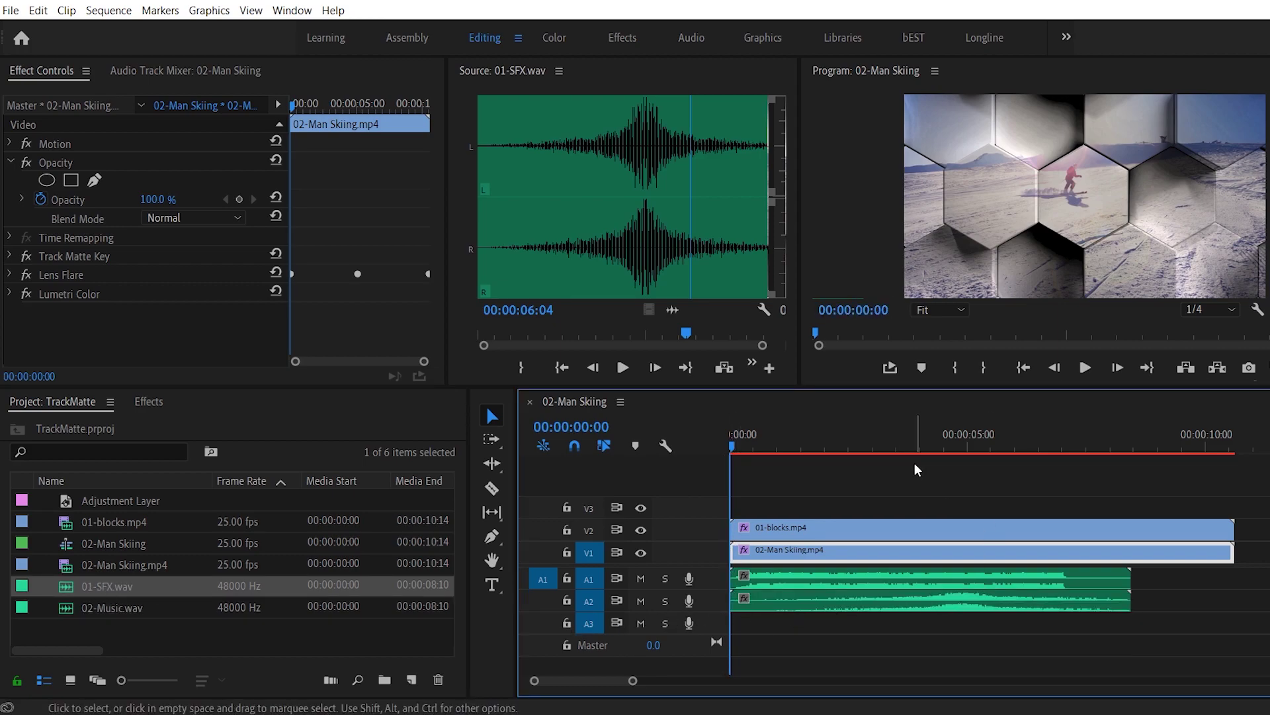
{"action": "left_click_drag", "start_coordinate": [926, 450], "coordinate": [963, 456]}
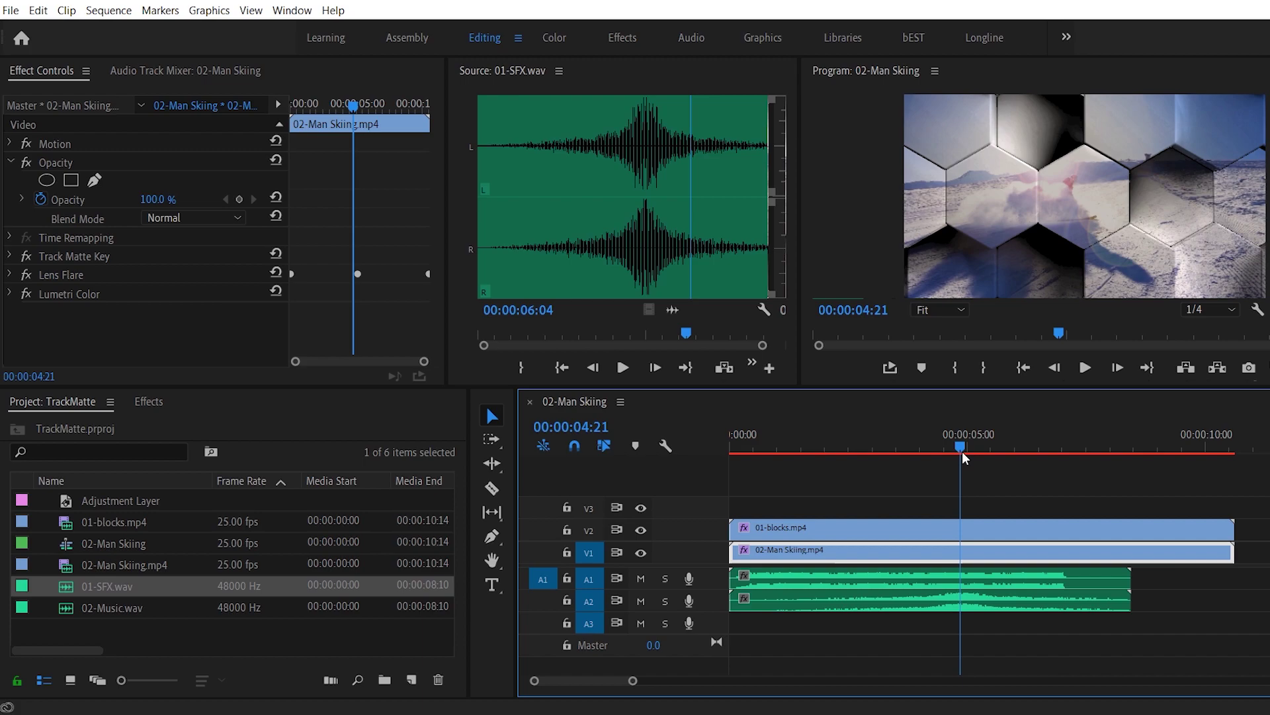
{"action": "left_click", "coordinate": [1085, 367]}
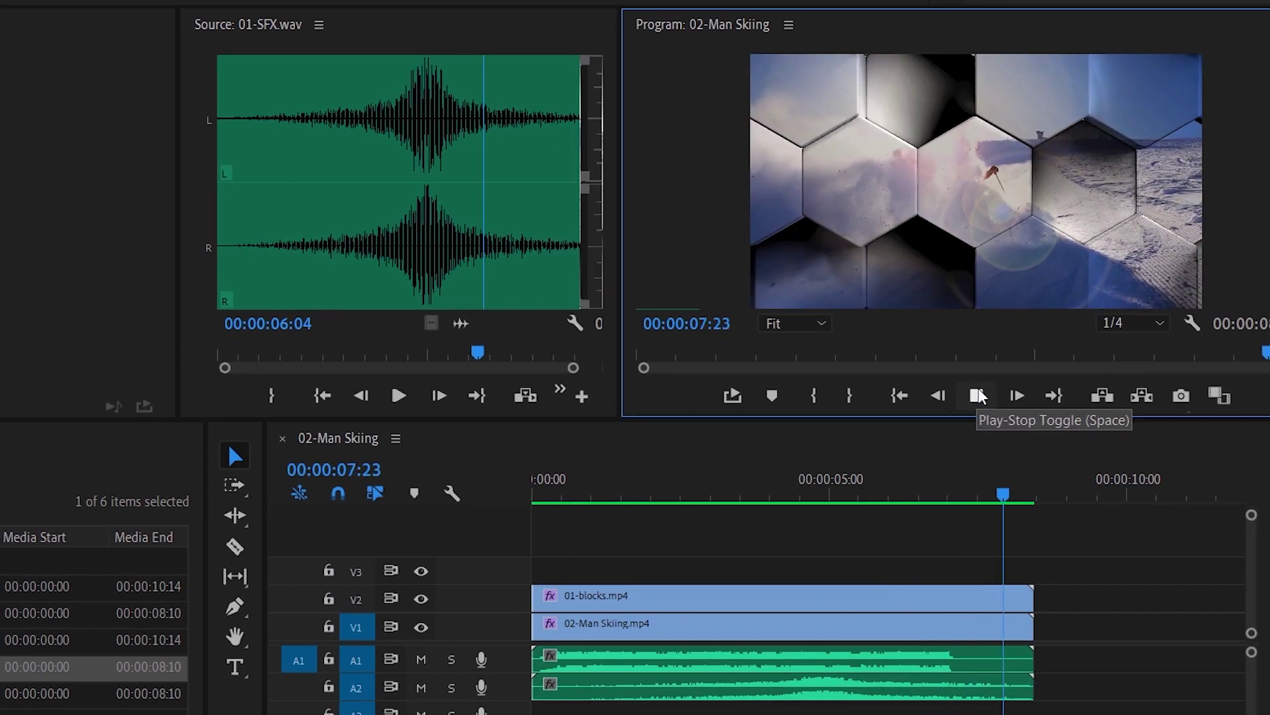
{"action": "left_click", "coordinate": [876, 546]}
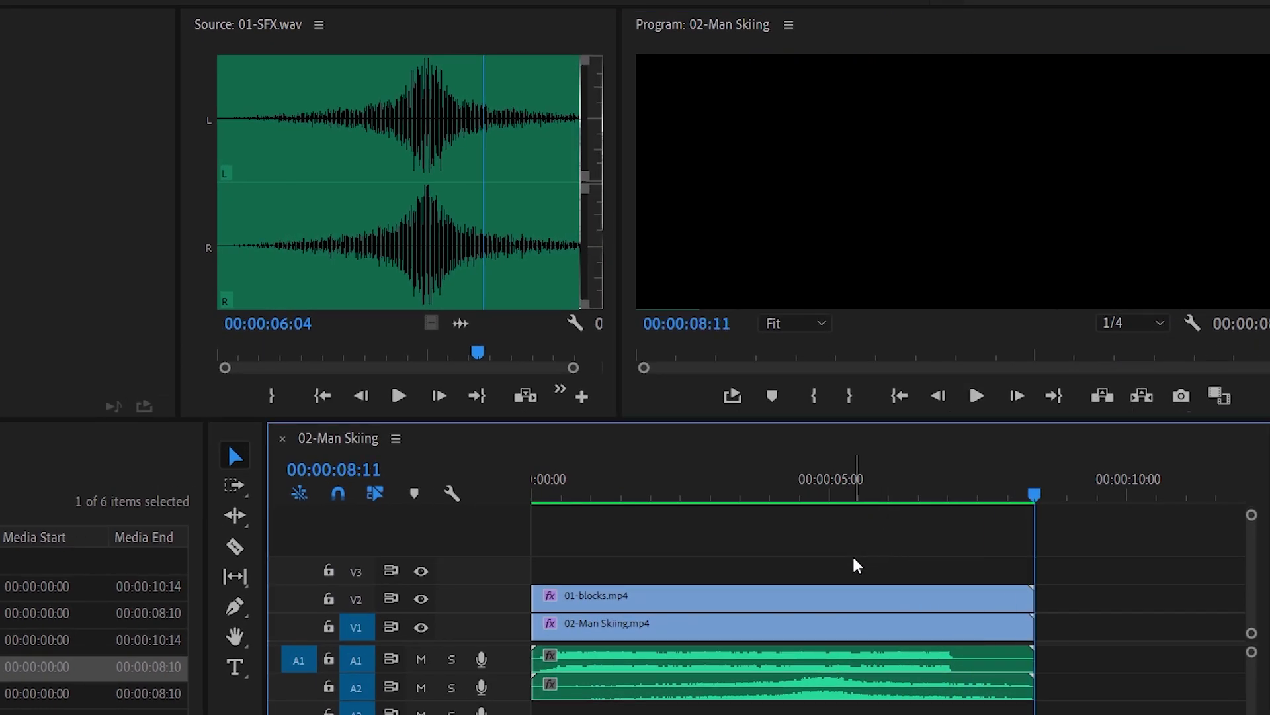
Step: Adjust both video clips to end at the 7-second mark and return to the start
{"action": "left_click", "coordinate": [950, 493]}
{"action": "left_click_drag", "start_coordinate": [748, 539], "coordinate": [822, 638]}
{"action": "mouse_move", "coordinate": [722, 595]}
{"action": "left_mouse_down"}
{"action": "mouse_move", "coordinate": [858, 595]}
{"action": "mouse_move", "coordinate": [719, 593]}
{"action": "left_mouse_up"}
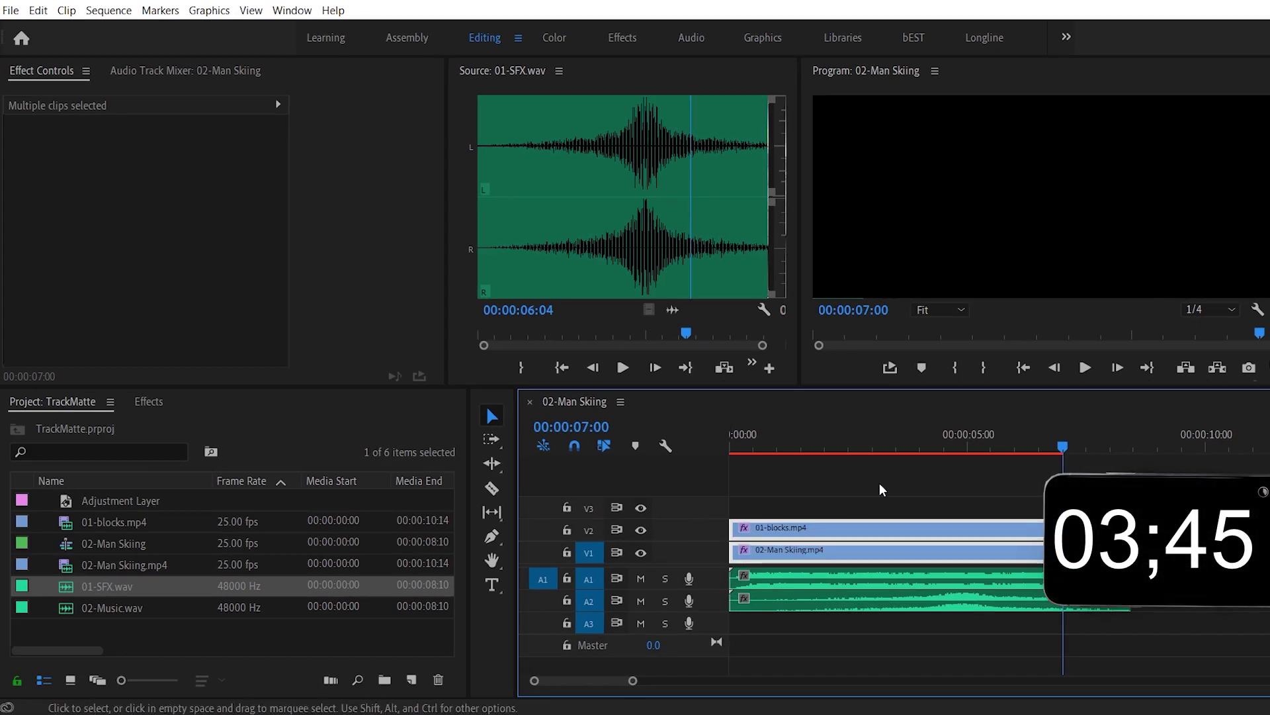
{"action": "left_click", "coordinate": [735, 487]}
{"action": "key", "text": "Home"}
Step: Render the sequence previews with Sequence > Render Selection and play back the result
{"action": "left_click", "coordinate": [108, 10]}
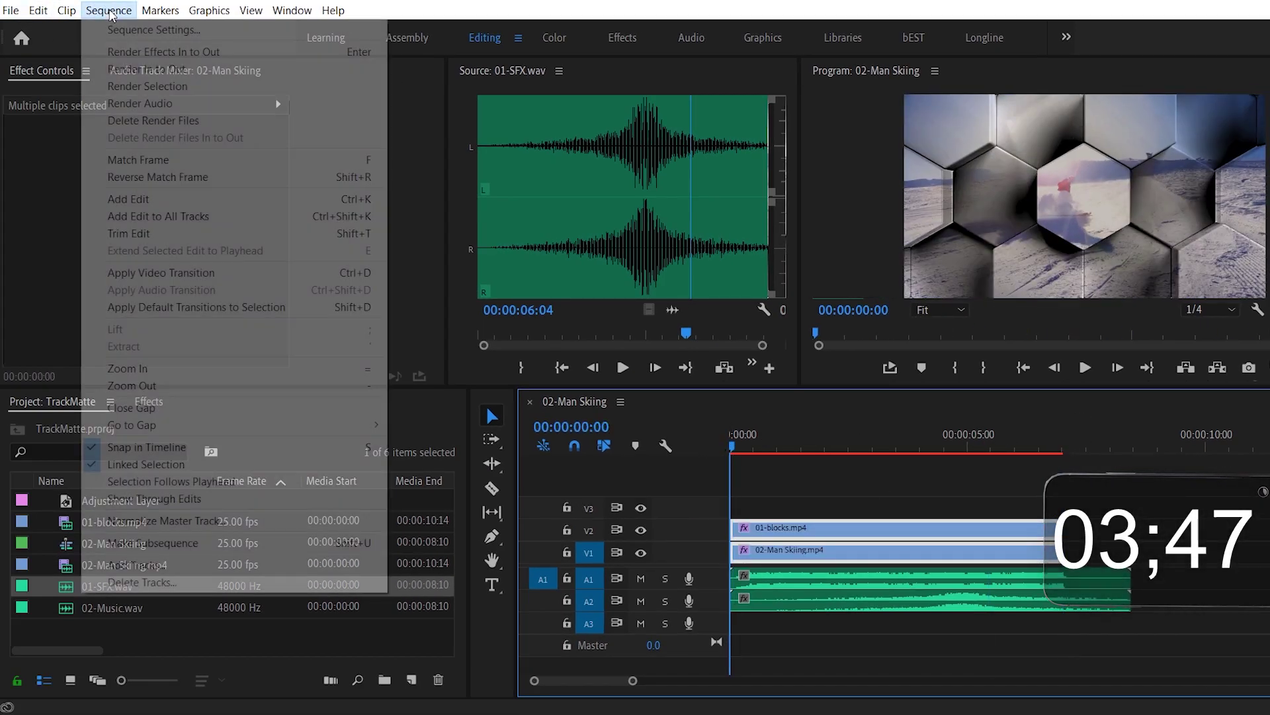
{"action": "left_click", "coordinate": [143, 86]}
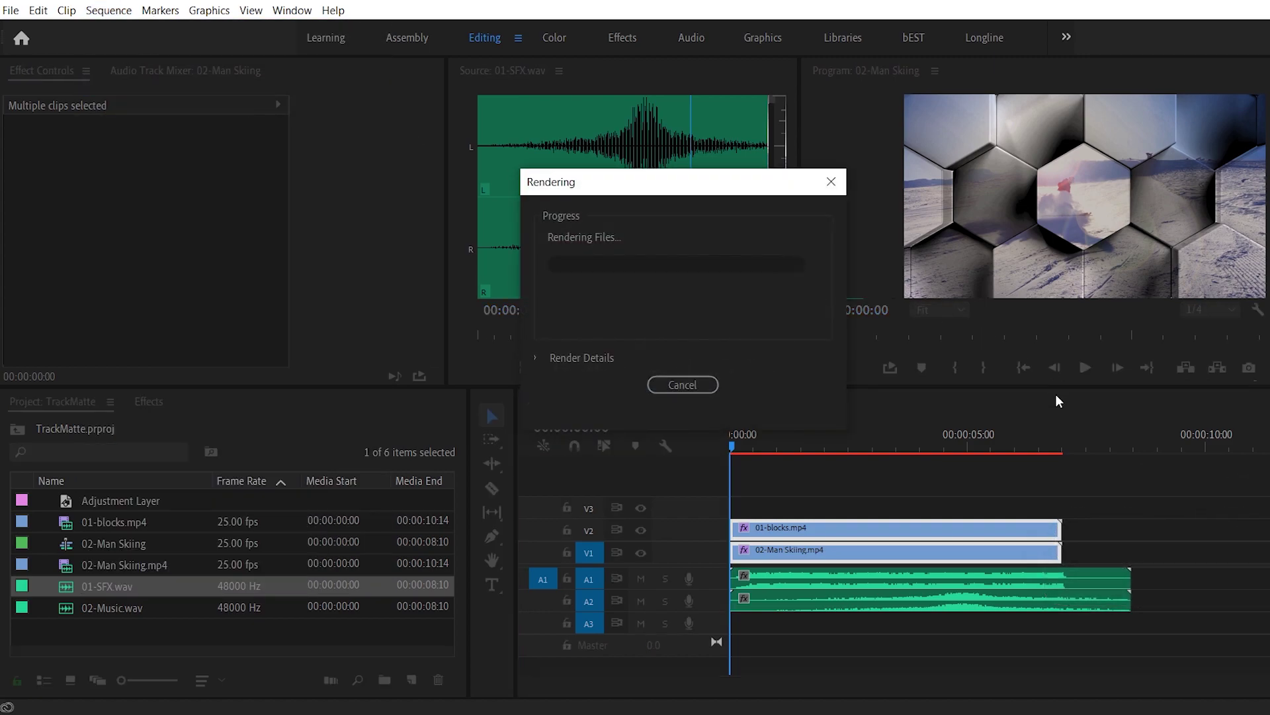
{"action": "left_click", "coordinate": [1085, 369]}
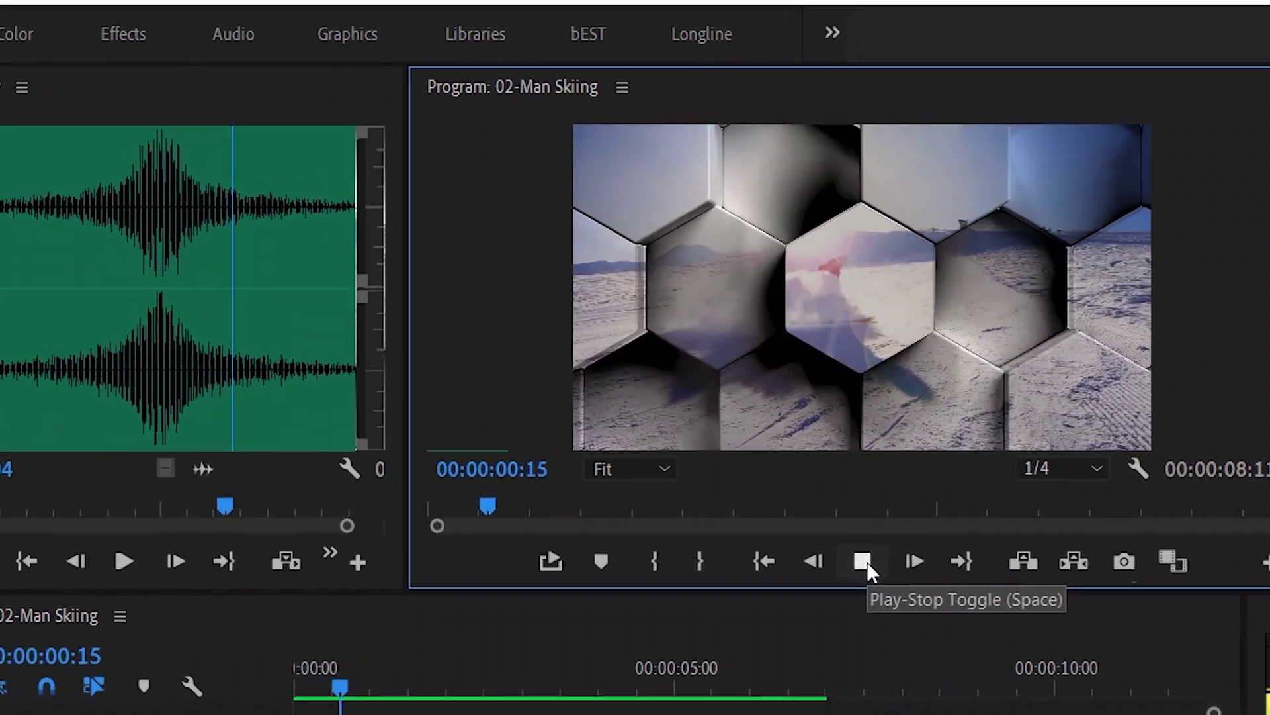